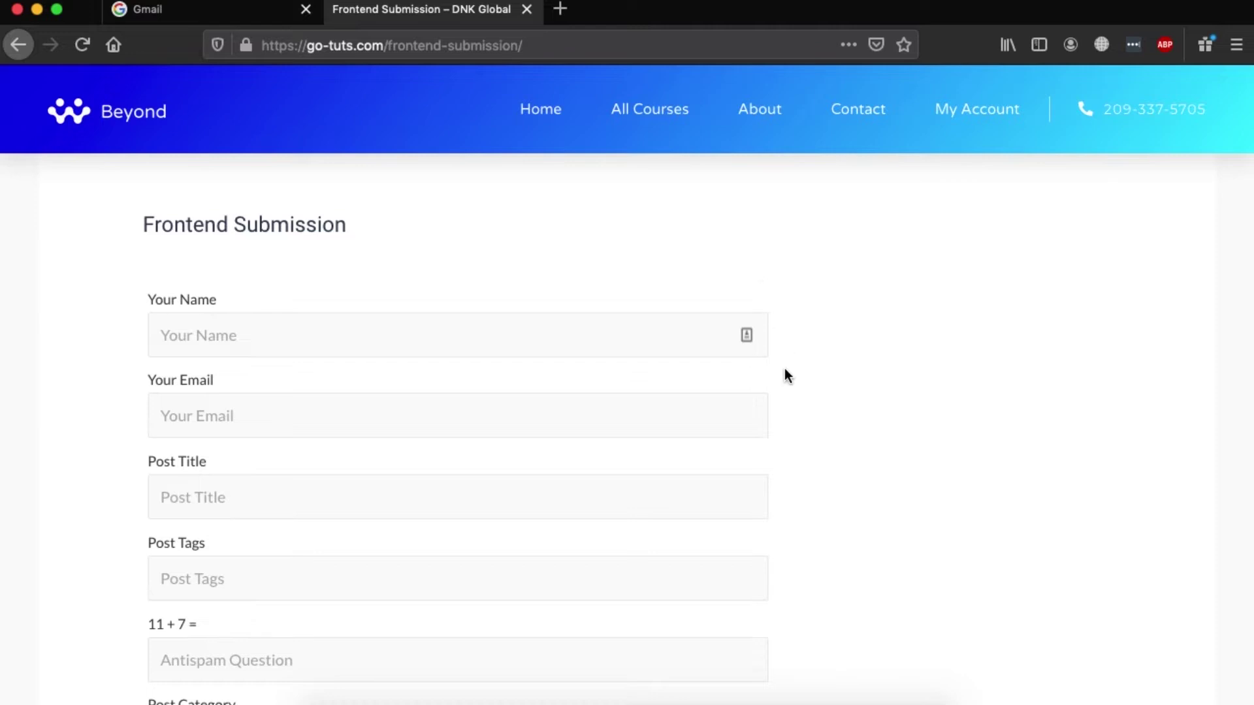
Scroll down the page to reach the How To Submit from Frontend draft.
scroll(788, 377, "down", 5)
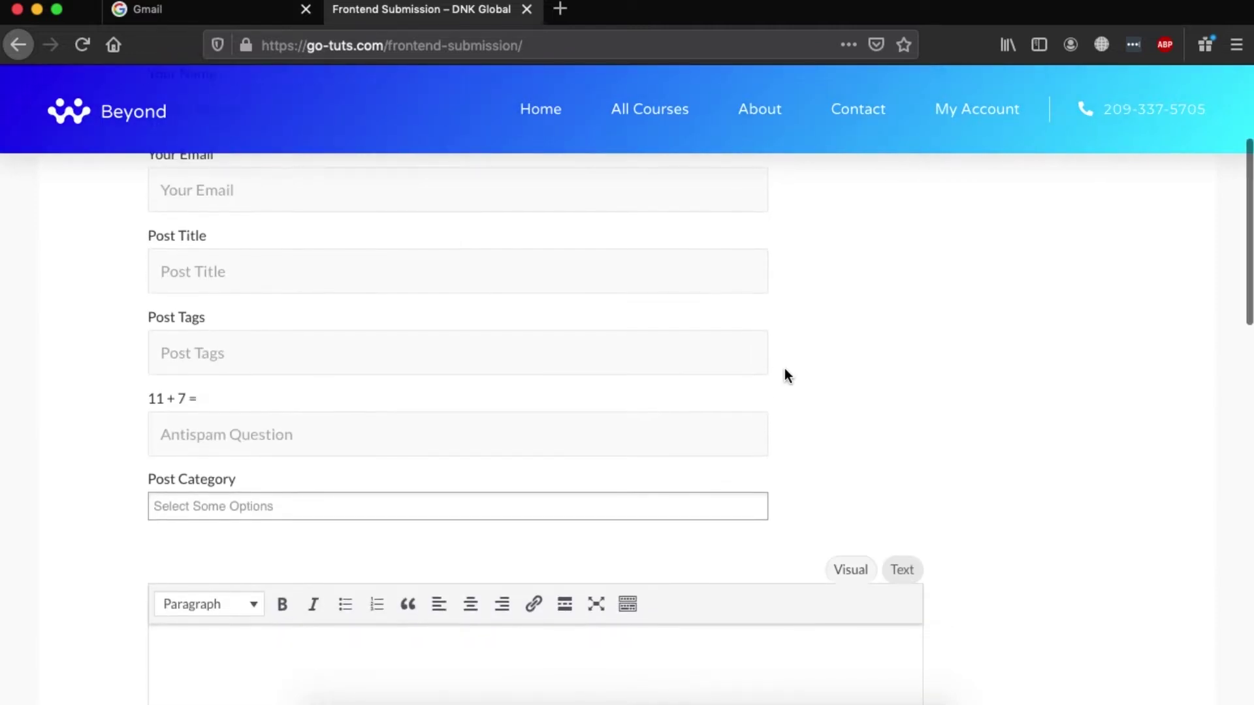
scroll(786, 373, "down", 3)
scroll(786, 372, "down", 3)
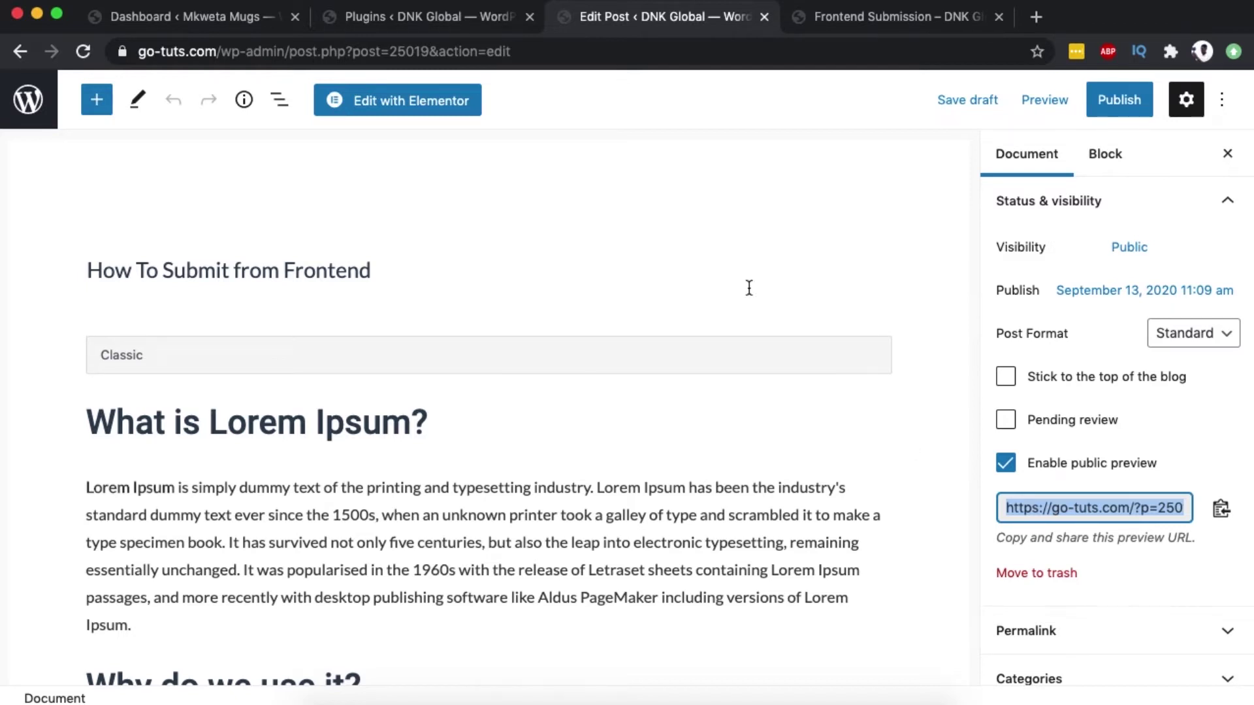
Search plugins for 'Public Post Preview' to confirm it is active, then list all posts.
left_click(457, 20)
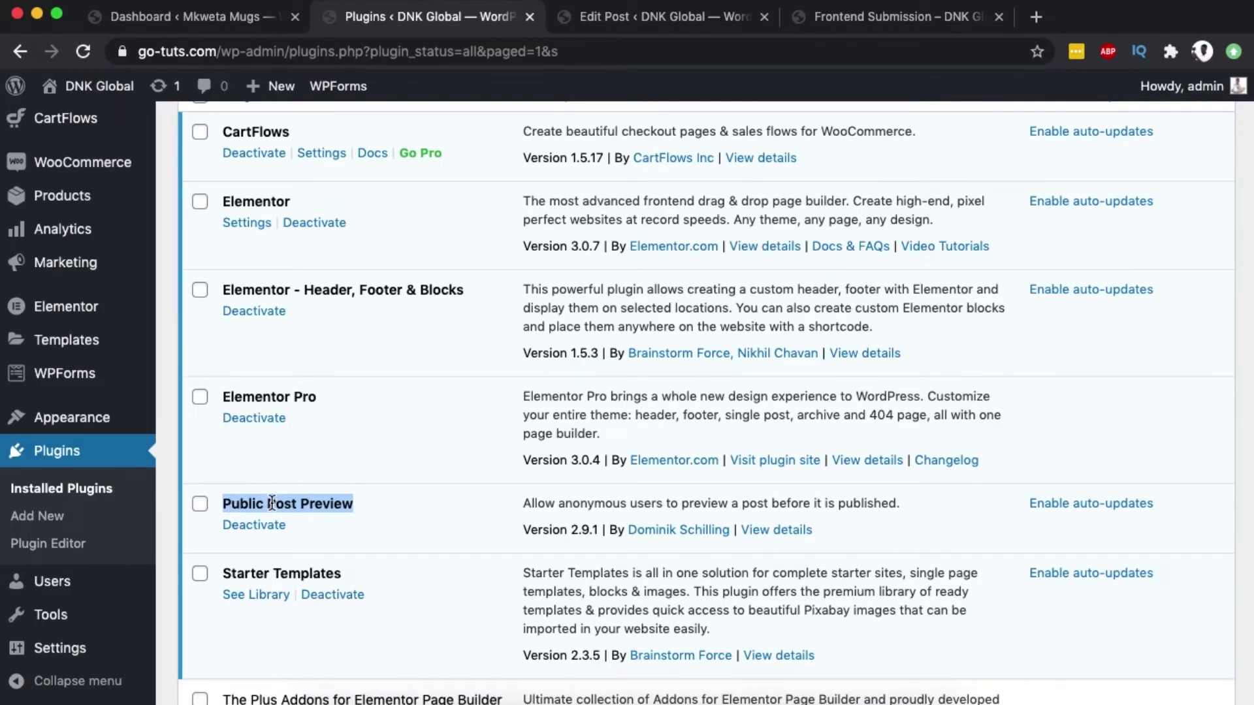
left_click(40, 519)
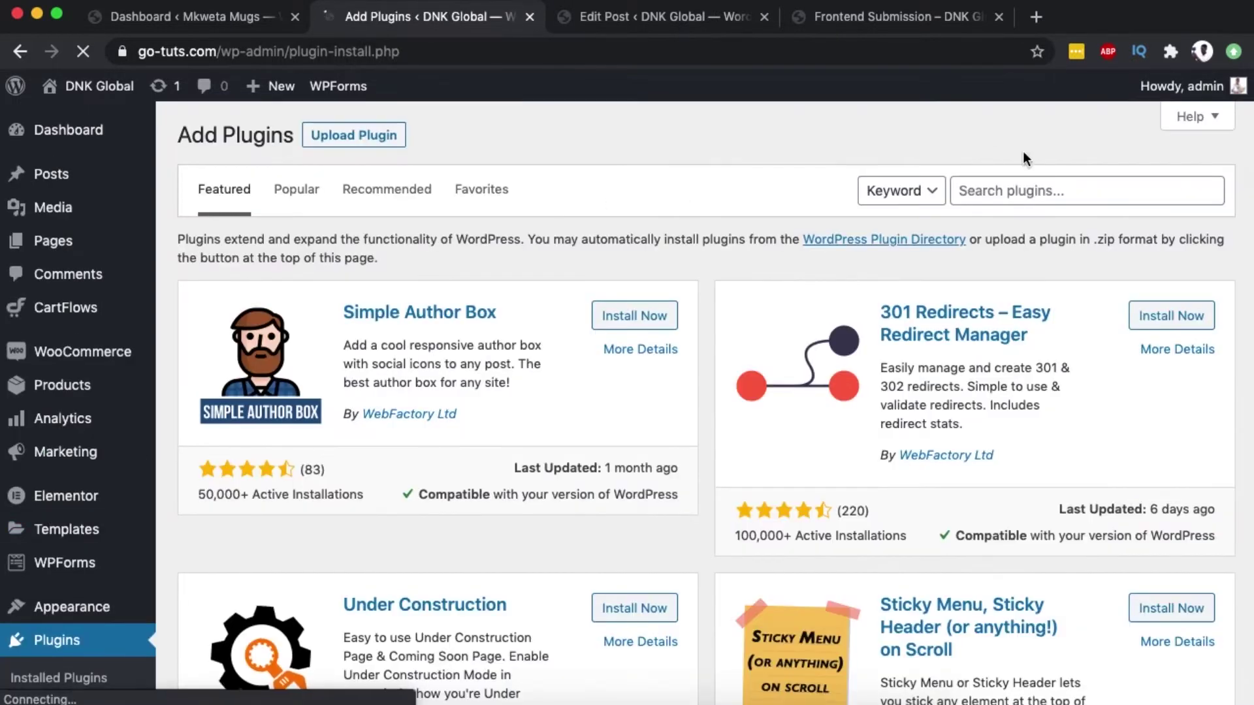
left_click(1042, 190)
type("Public Post Preview")
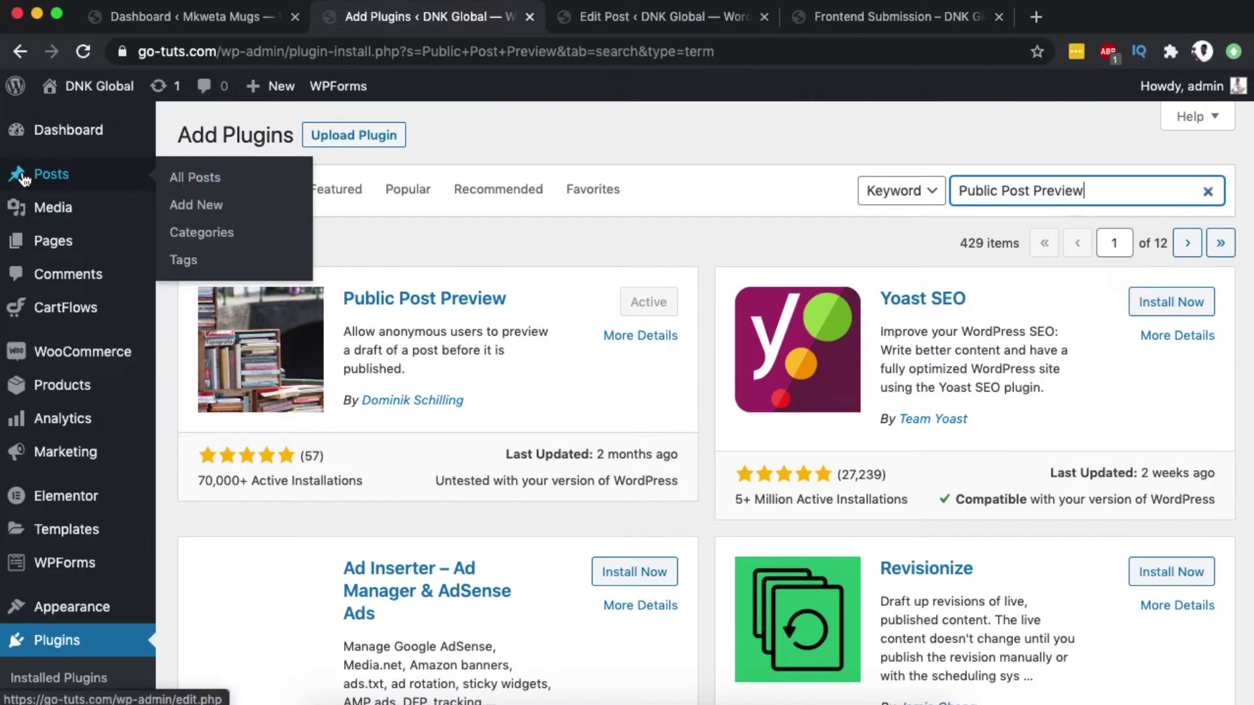
left_click(190, 175)
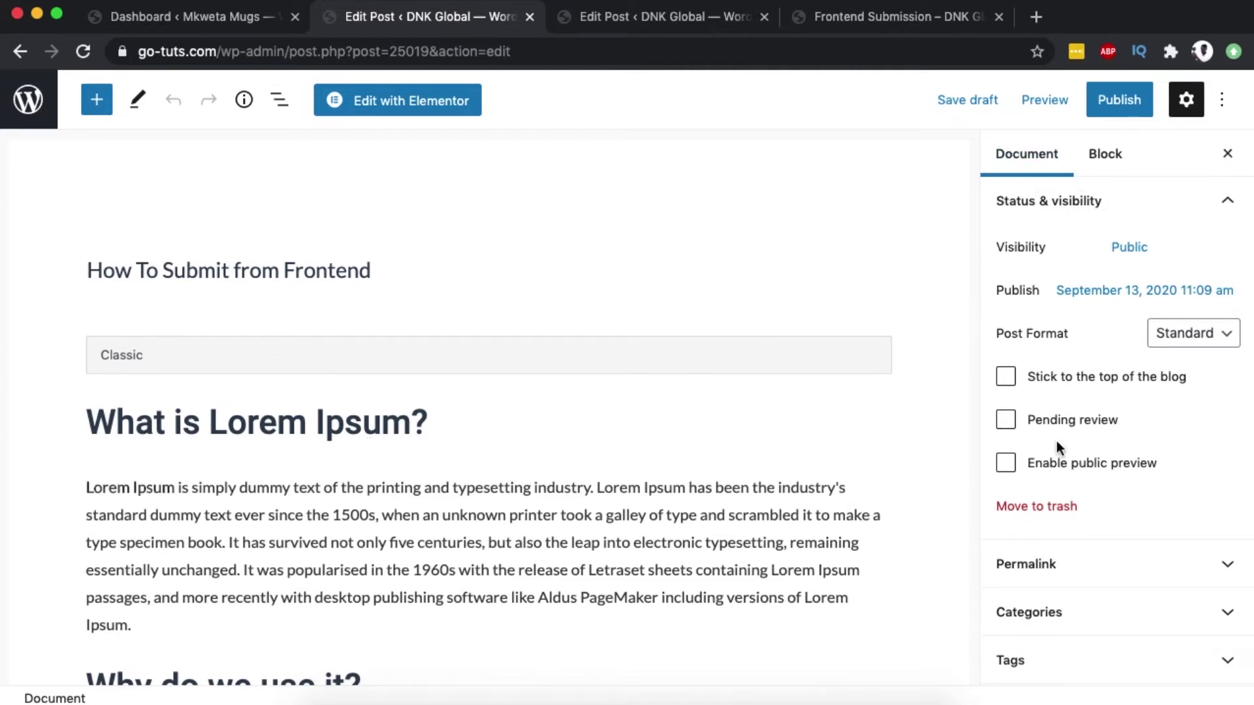
Enable public preview on the draft and select its shareable preview URL.
left_click(1008, 464)
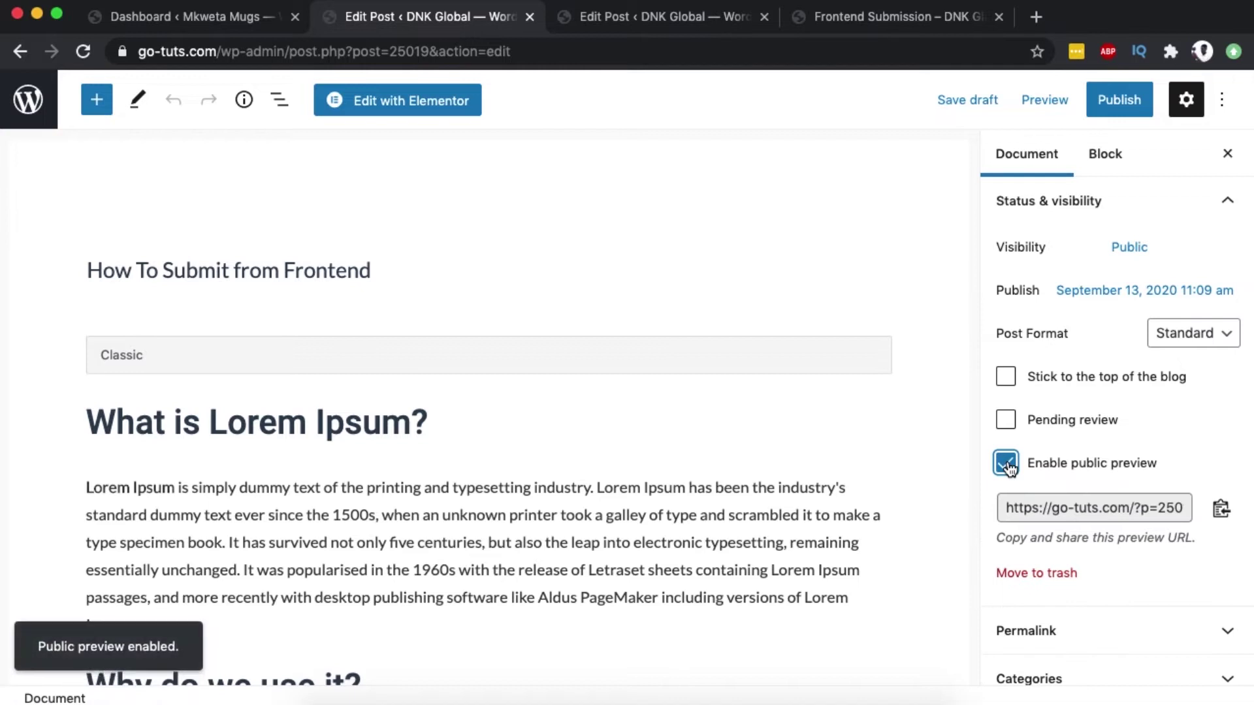
left_click(1032, 513)
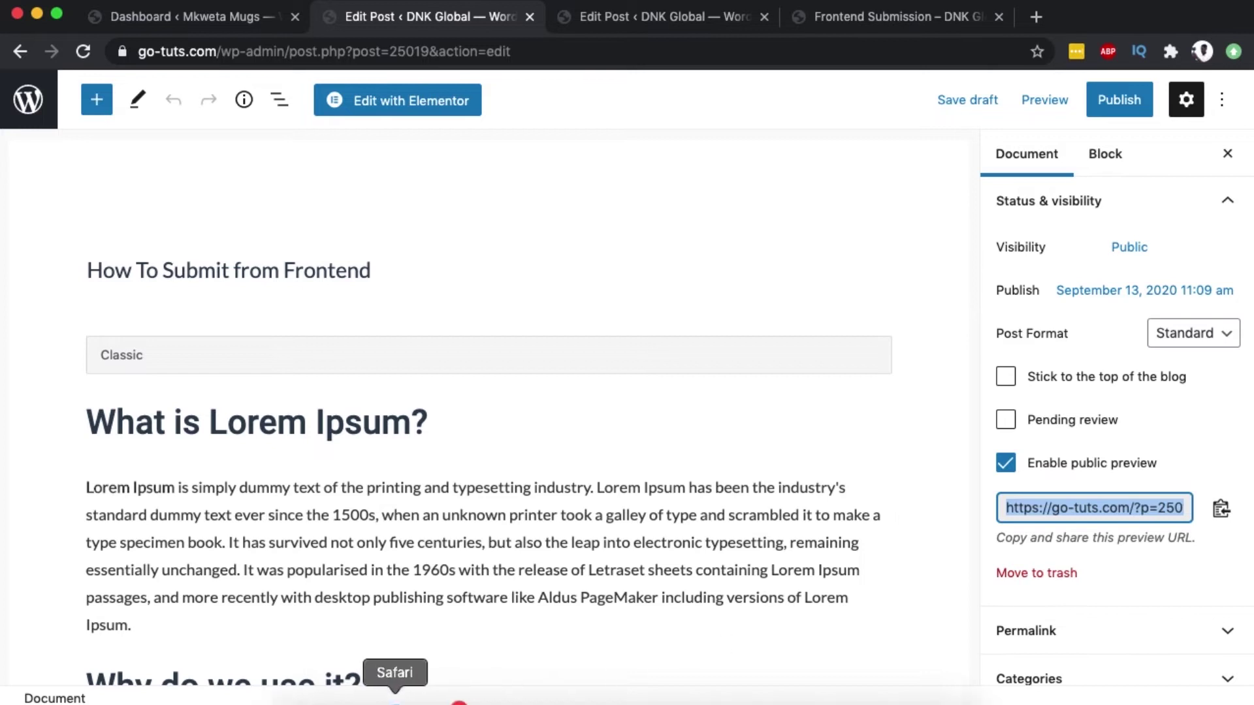
Load the copied preview link in Safari's address bar.
left_click(396, 700)
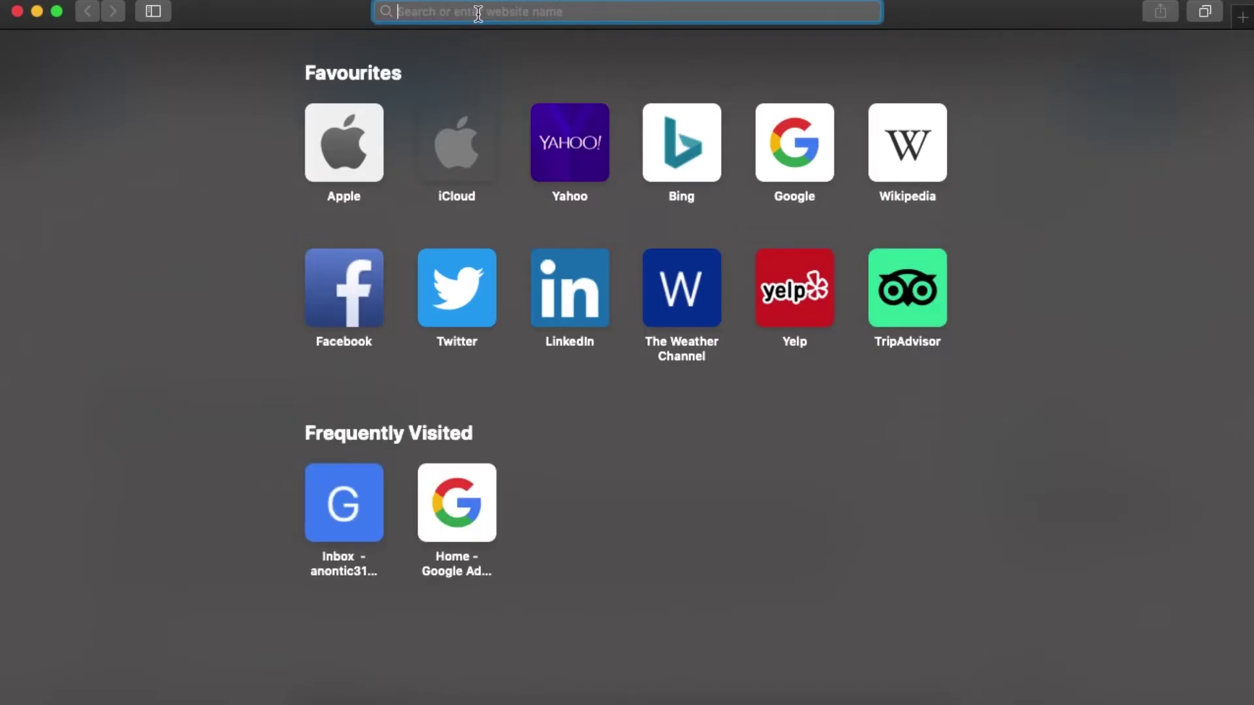
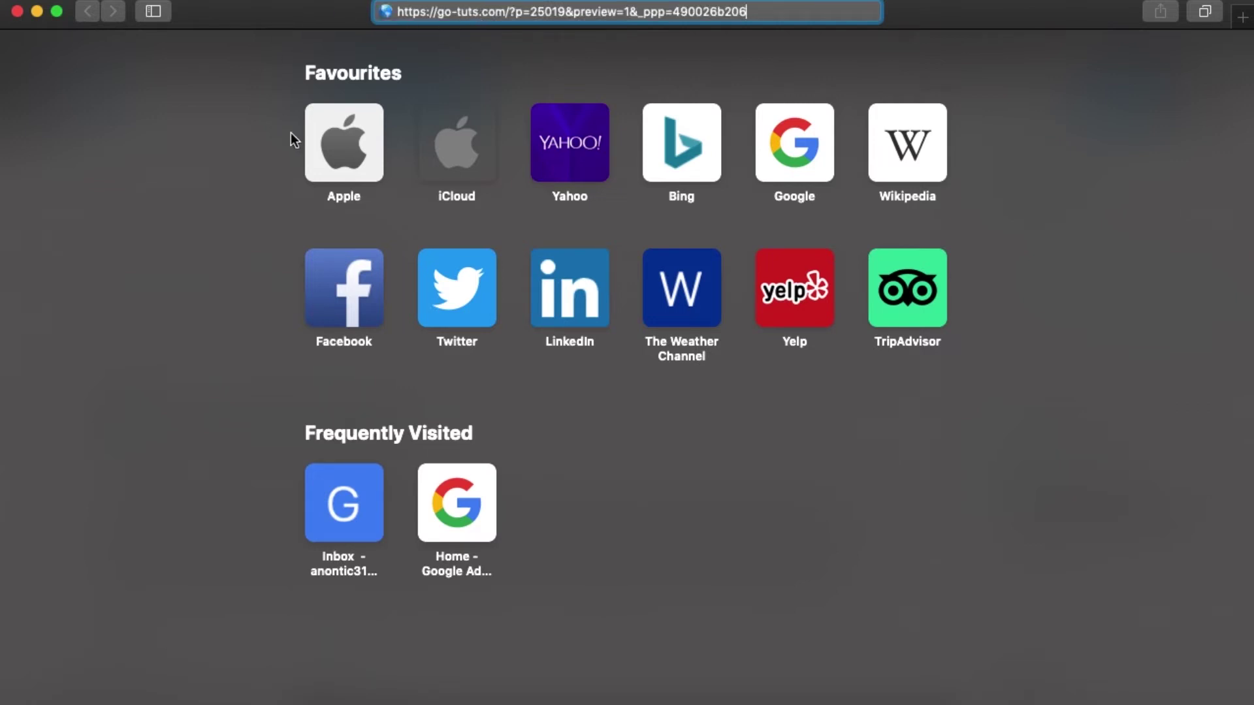
key("Return")
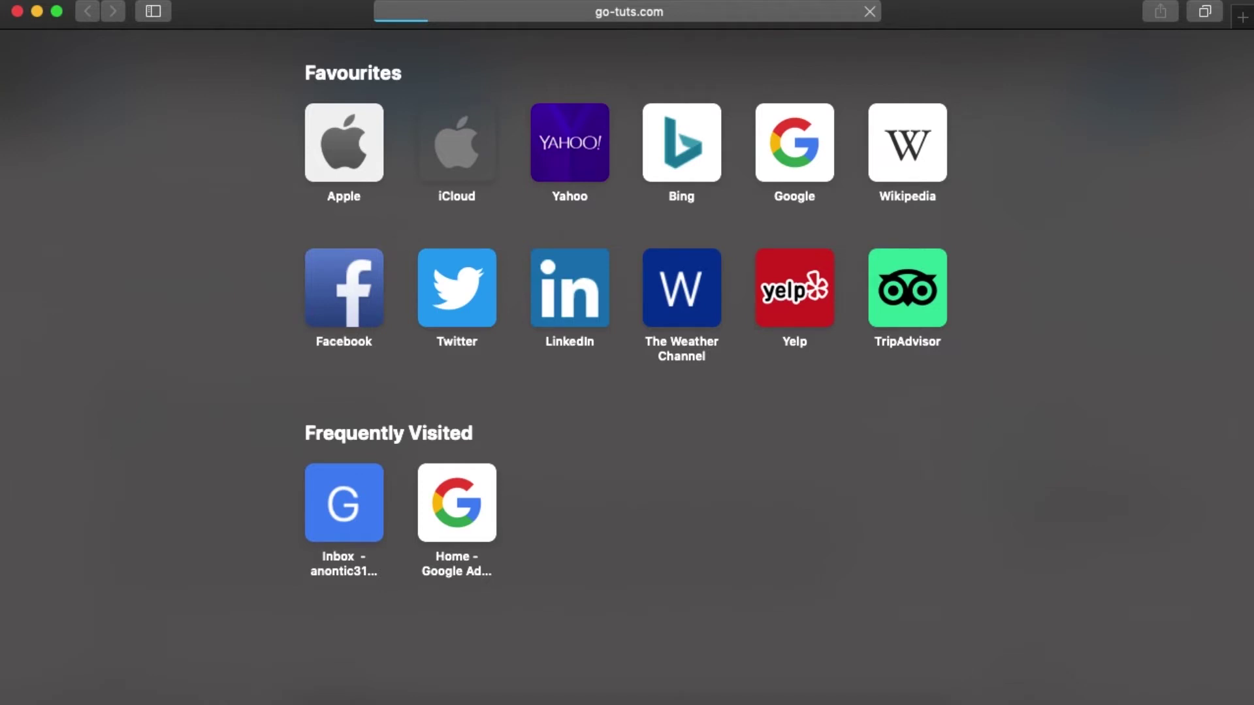
Scroll through the previewed How To Submit from Frontend article.
scroll(295, 339, "down", 10)
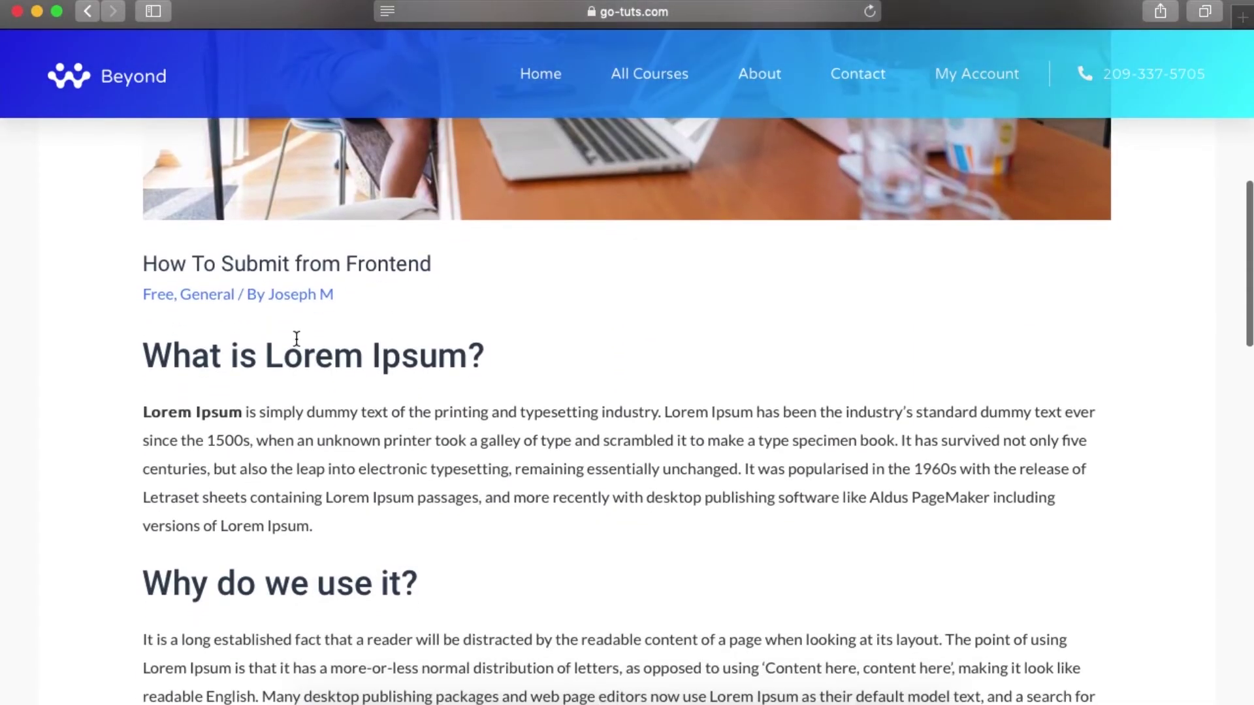
scroll(295, 339, "down", 16)
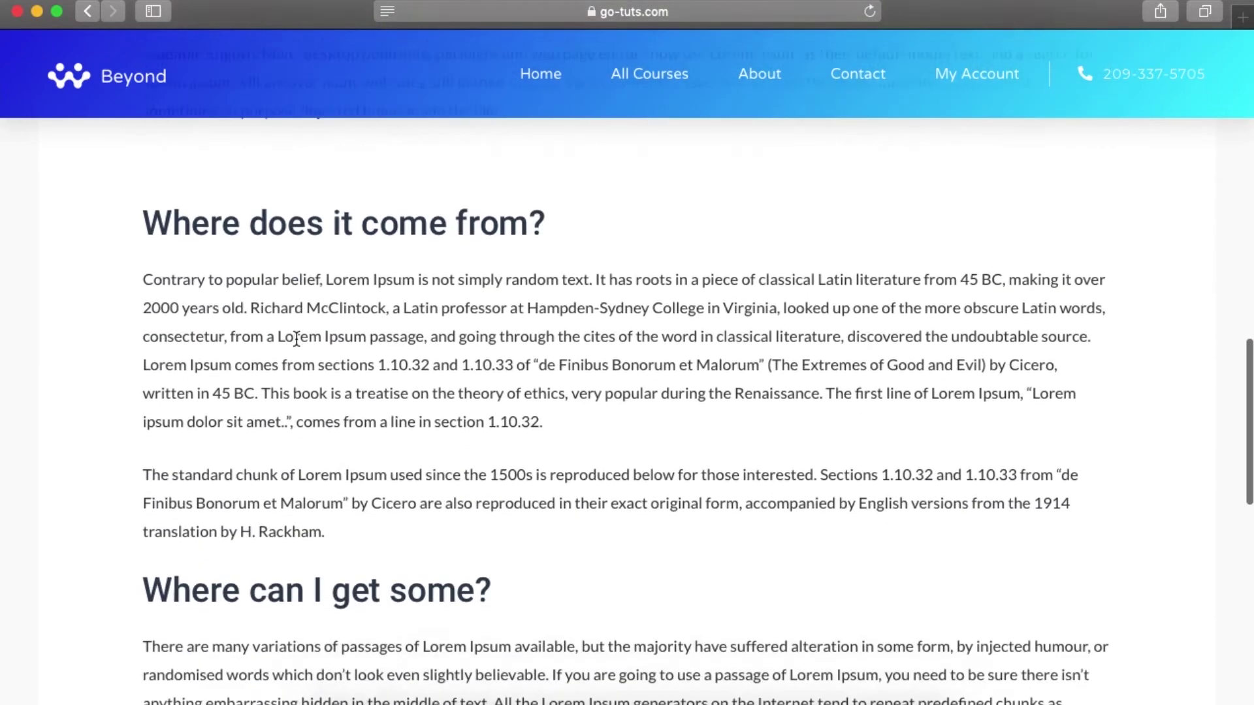
scroll(296, 338, "down", 7)
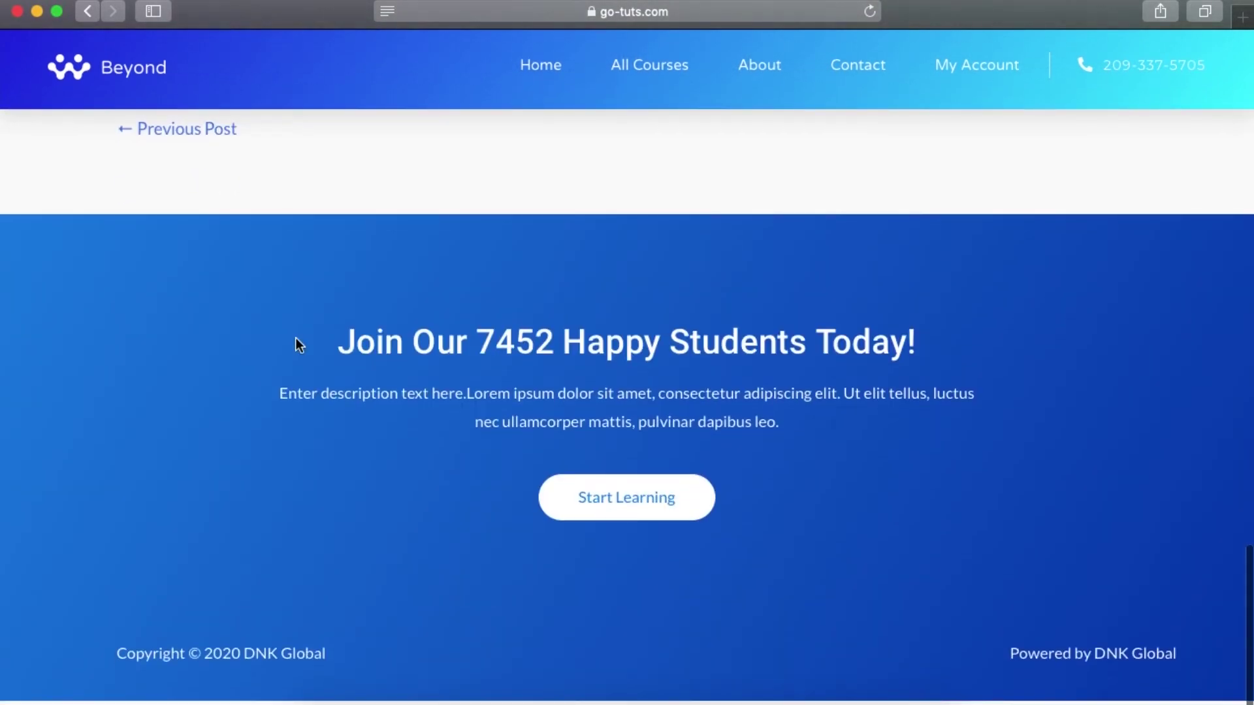
scroll(295, 339, "up", 5)
scroll(296, 341, "up", 20)
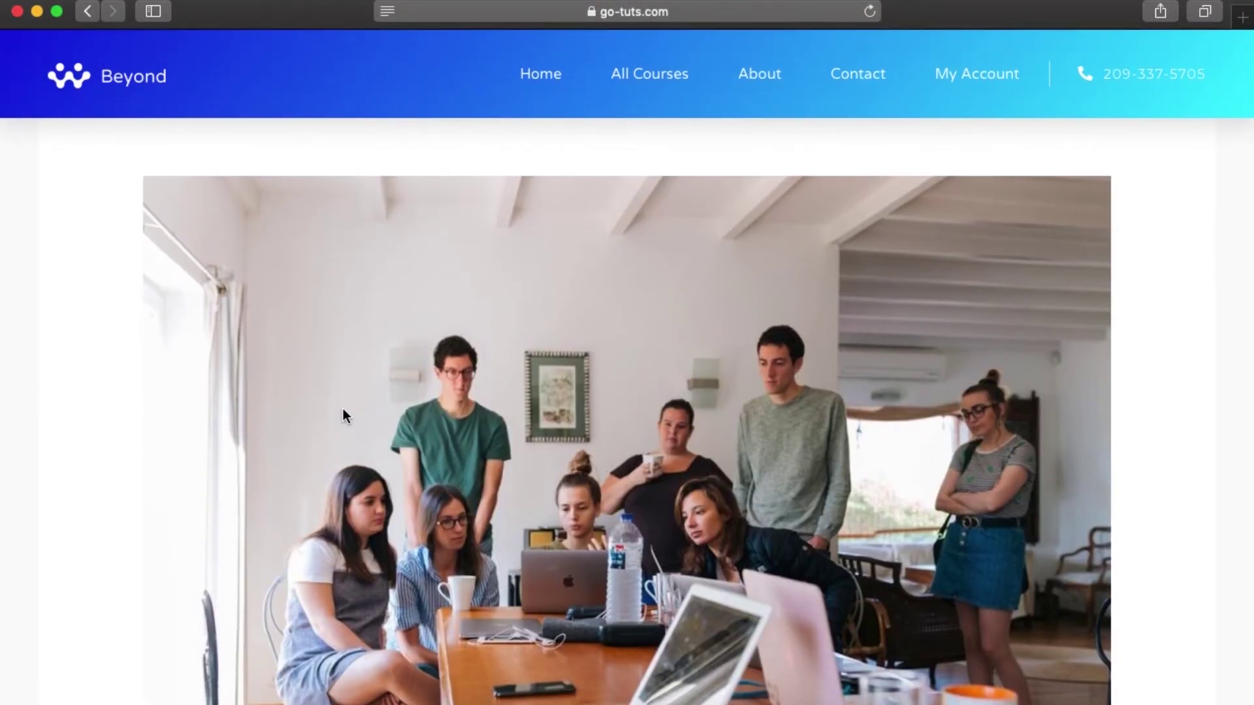
scroll(343, 410, "down", 12)
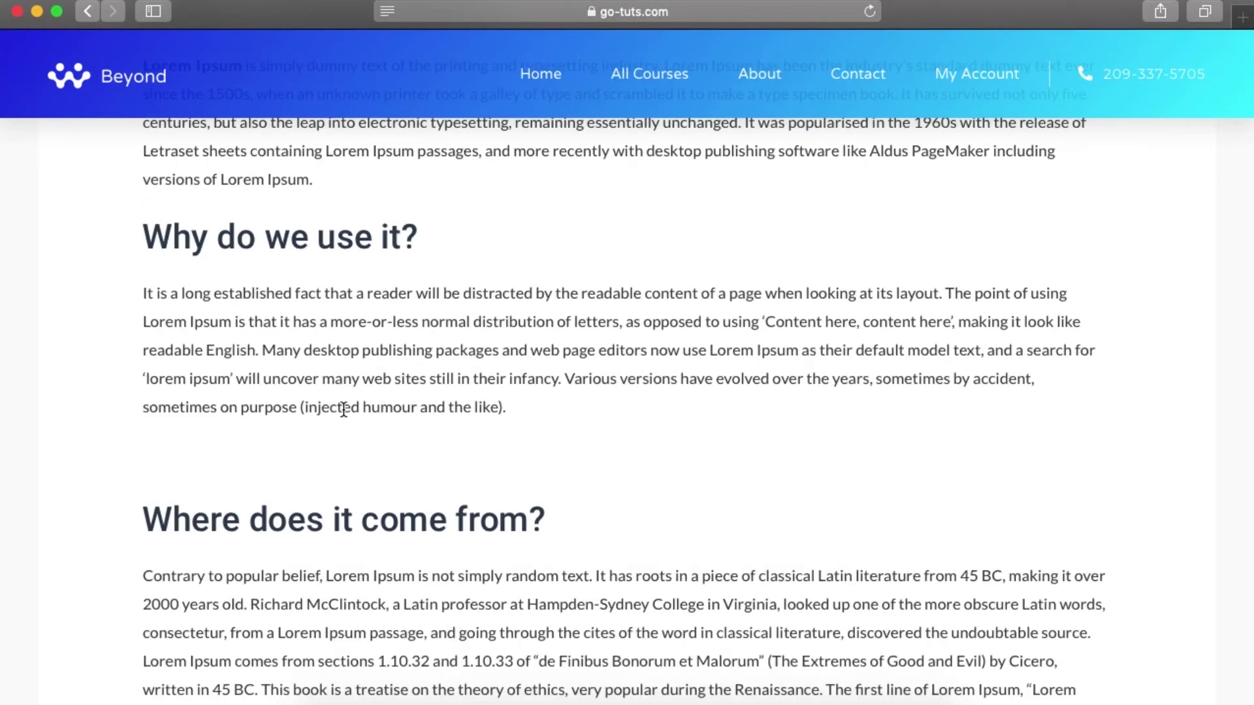
scroll(343, 410, "down", 13)
scroll(343, 411, "up", 10)
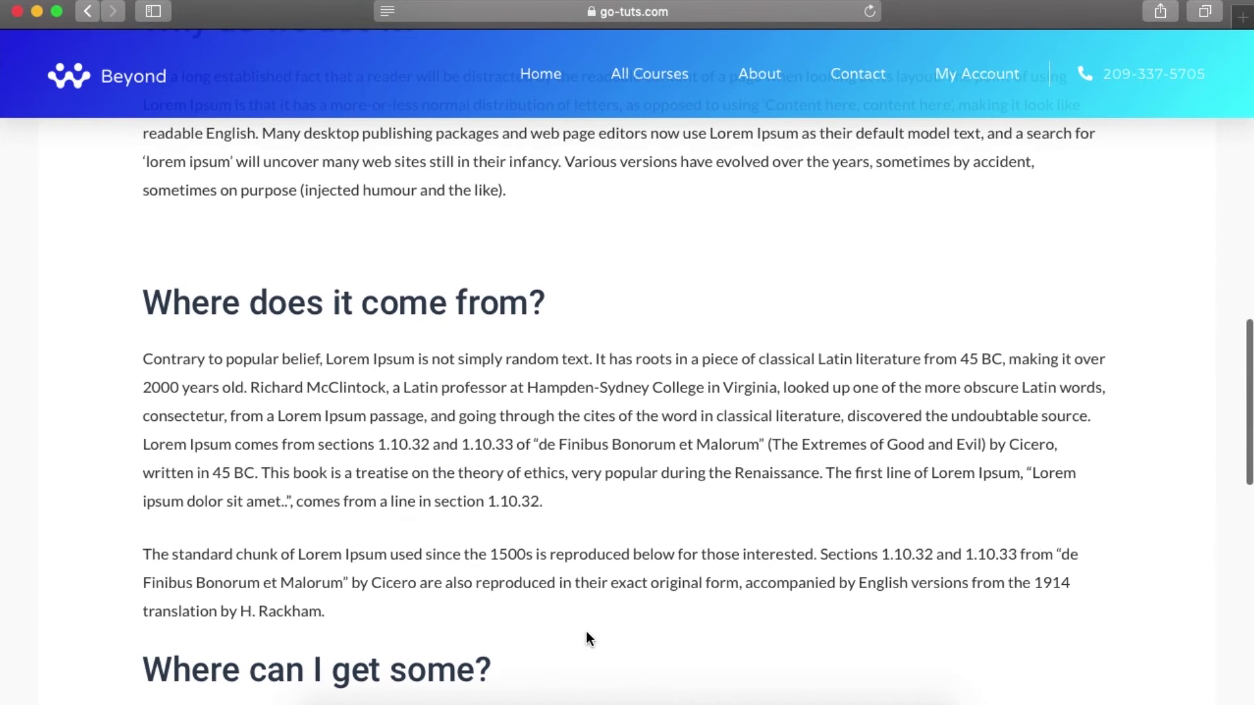
Back in the post editor, untick Enable public preview for the draft.
left_click(627, 700)
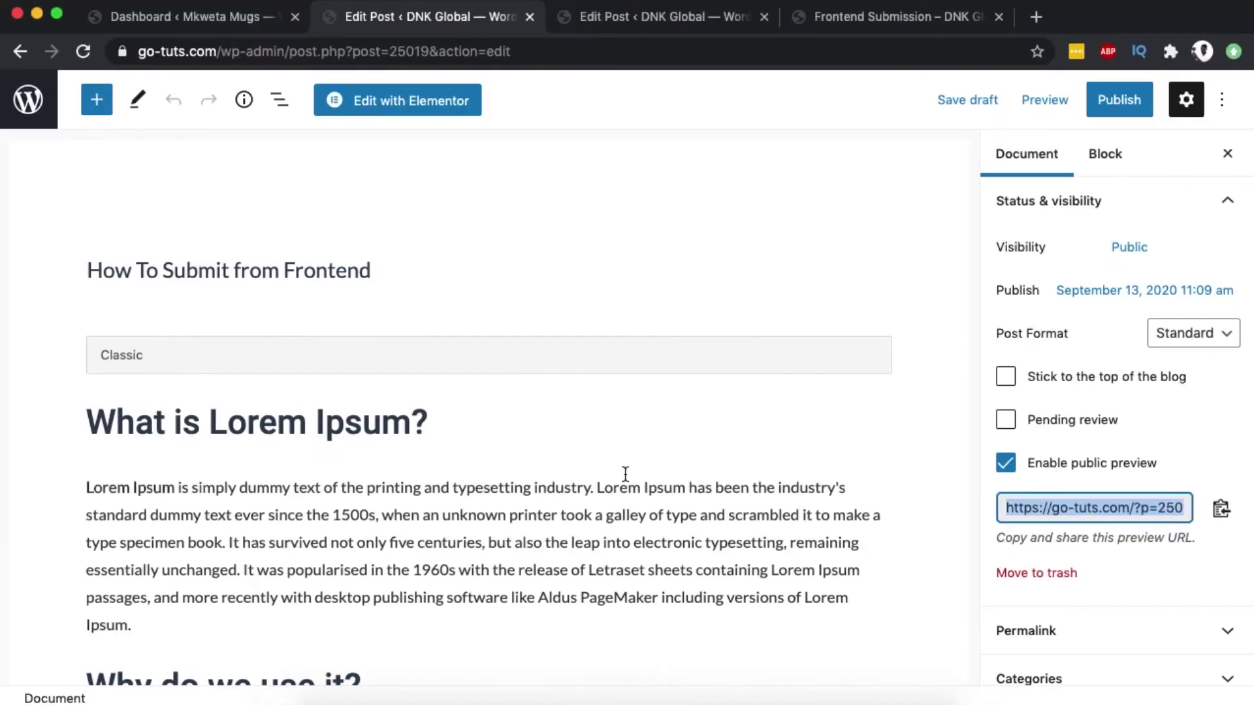
left_click(1005, 469)
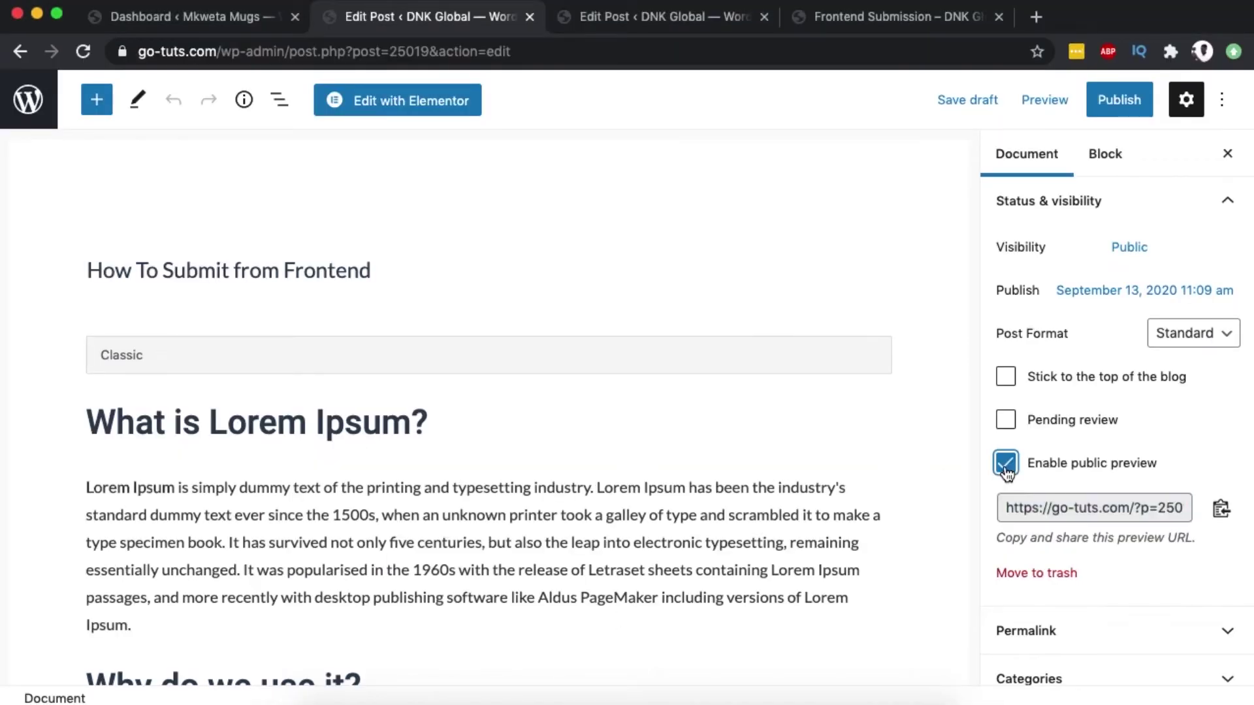
left_click(1006, 465)
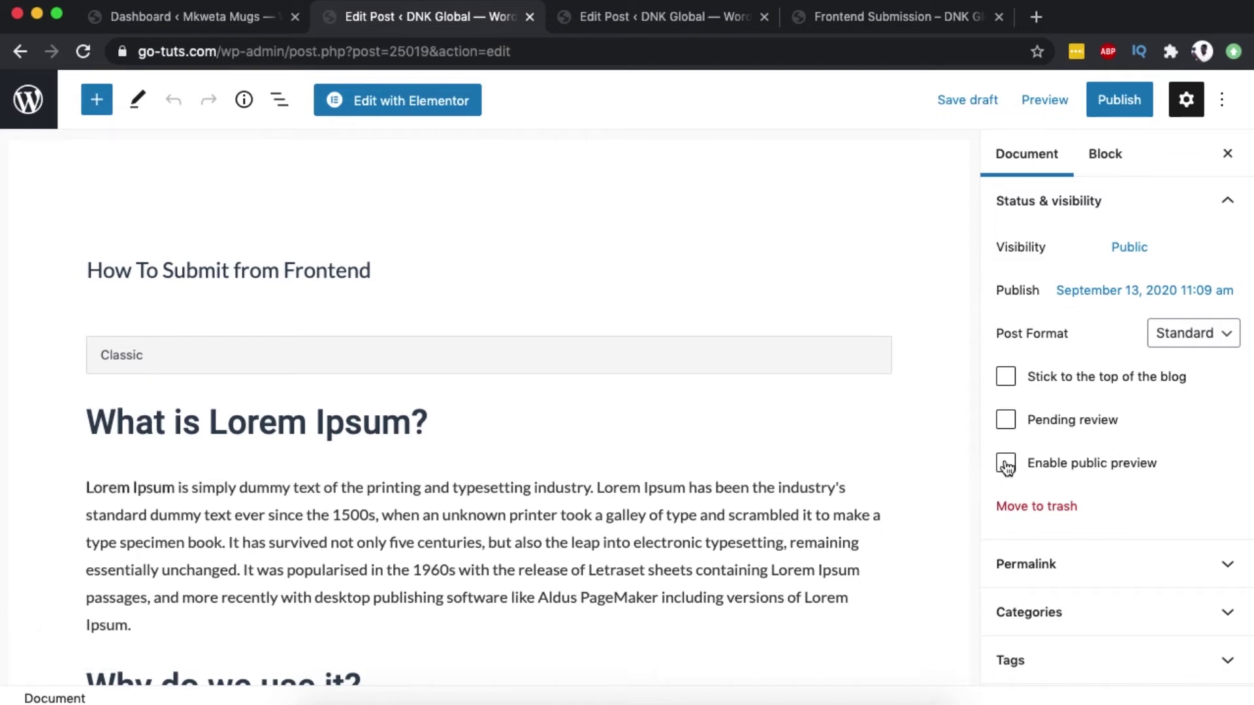
left_click(1007, 474)
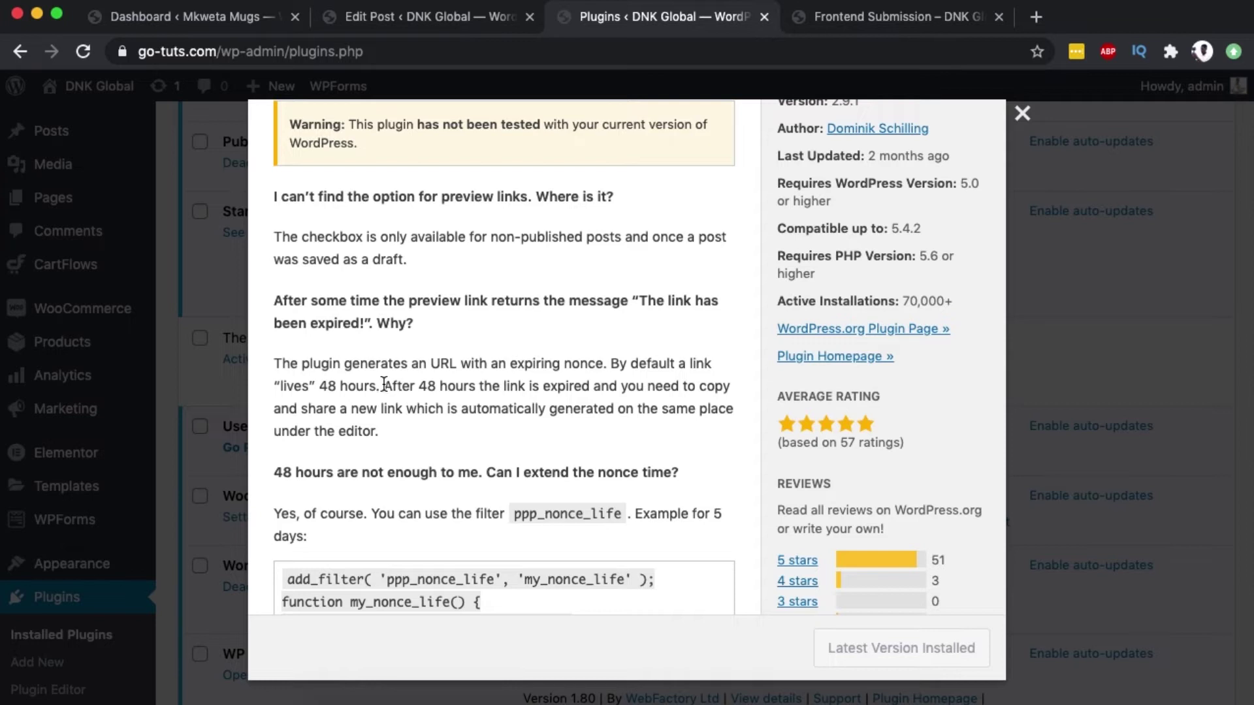
Highlight the 48-hour link expiry note, then turn off the draft's public preview.
left_click_drag(384, 385, 416, 429)
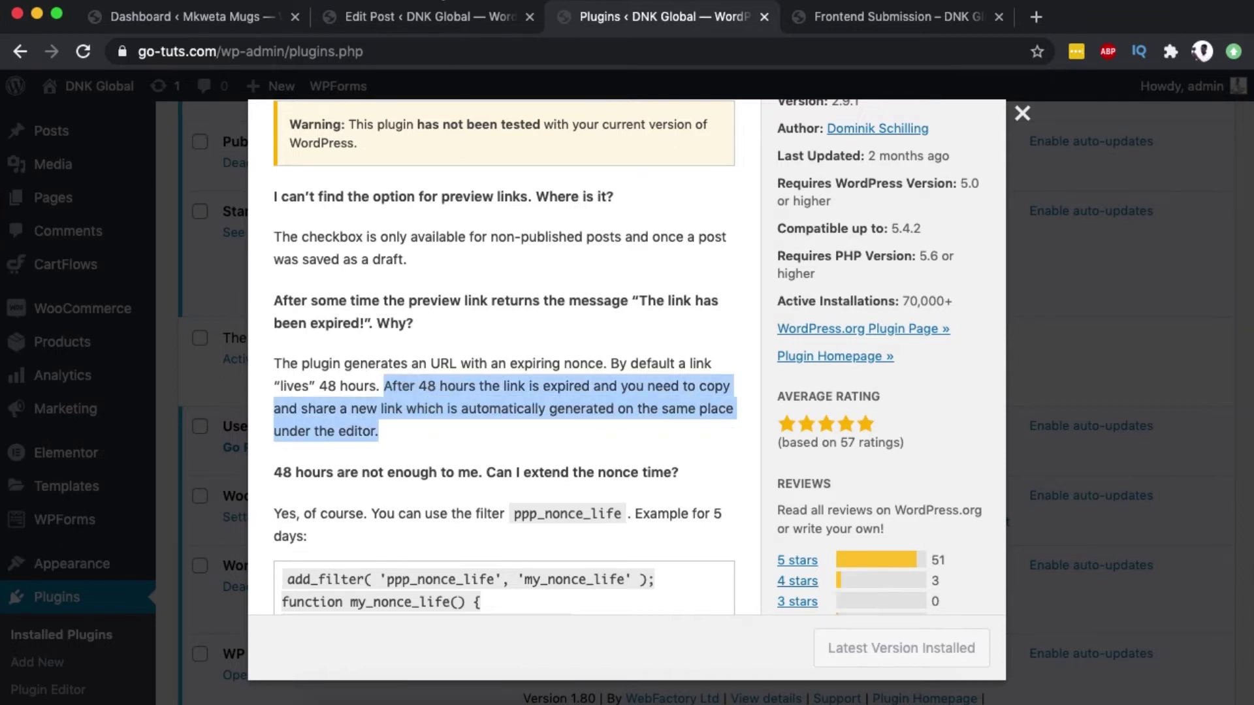
left_click(426, 21)
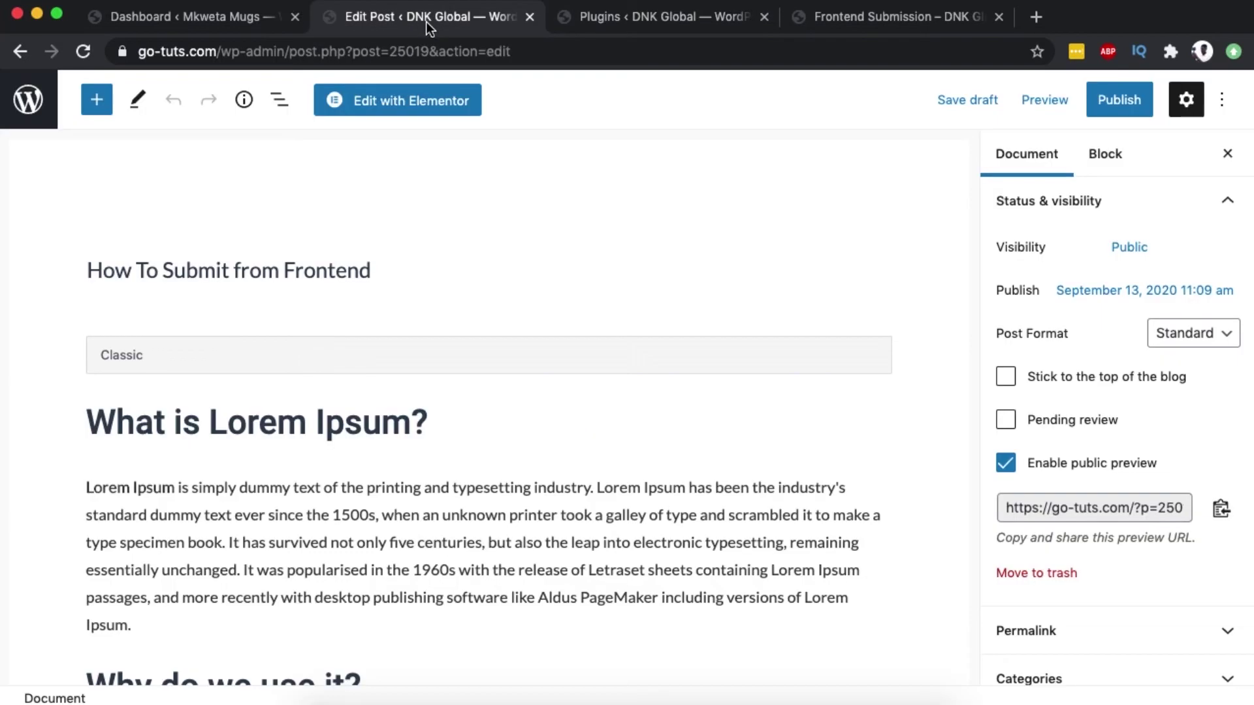
left_click(1006, 464)
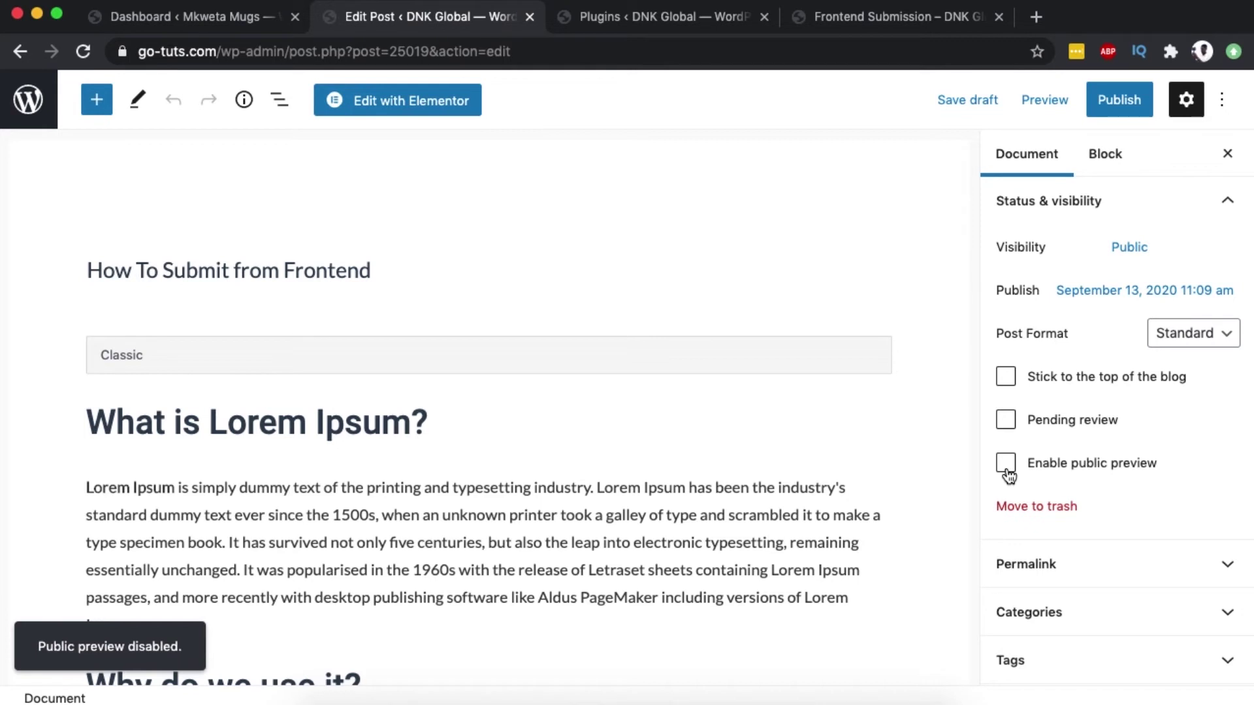
Clear the ppp_nonce_life highlight in the plugin details and close them.
key("ctrl+Tab")
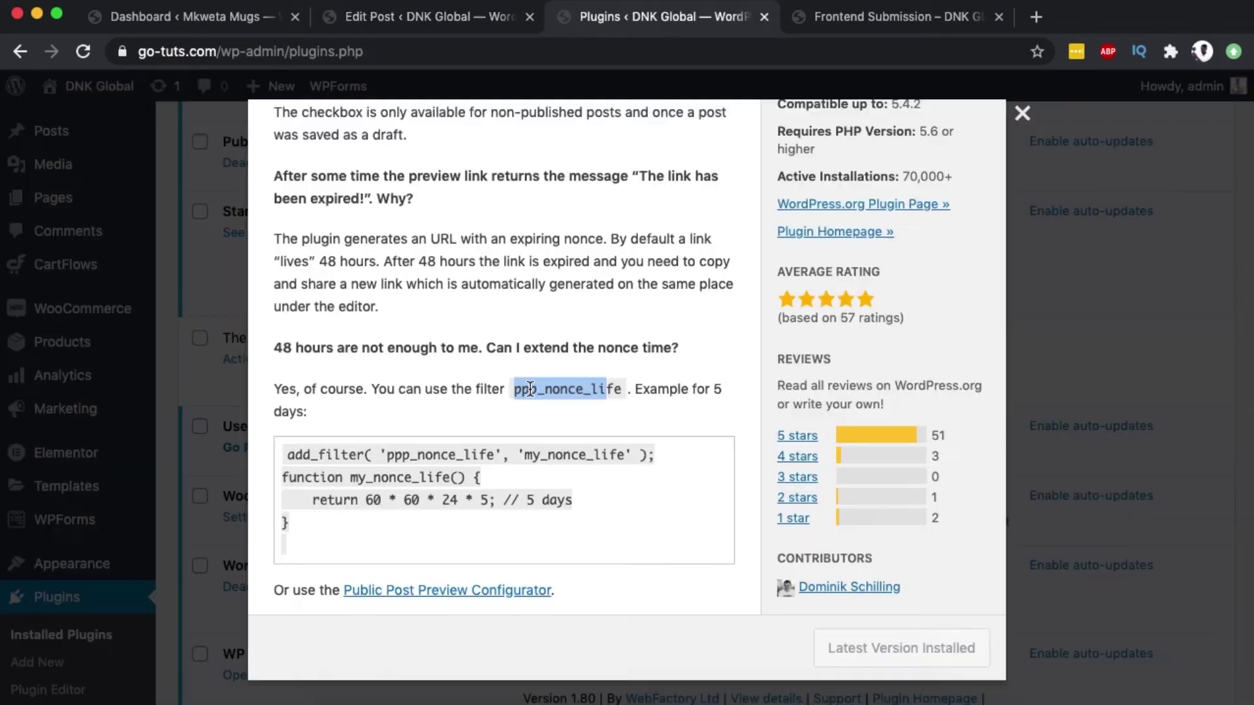
left_click(542, 389)
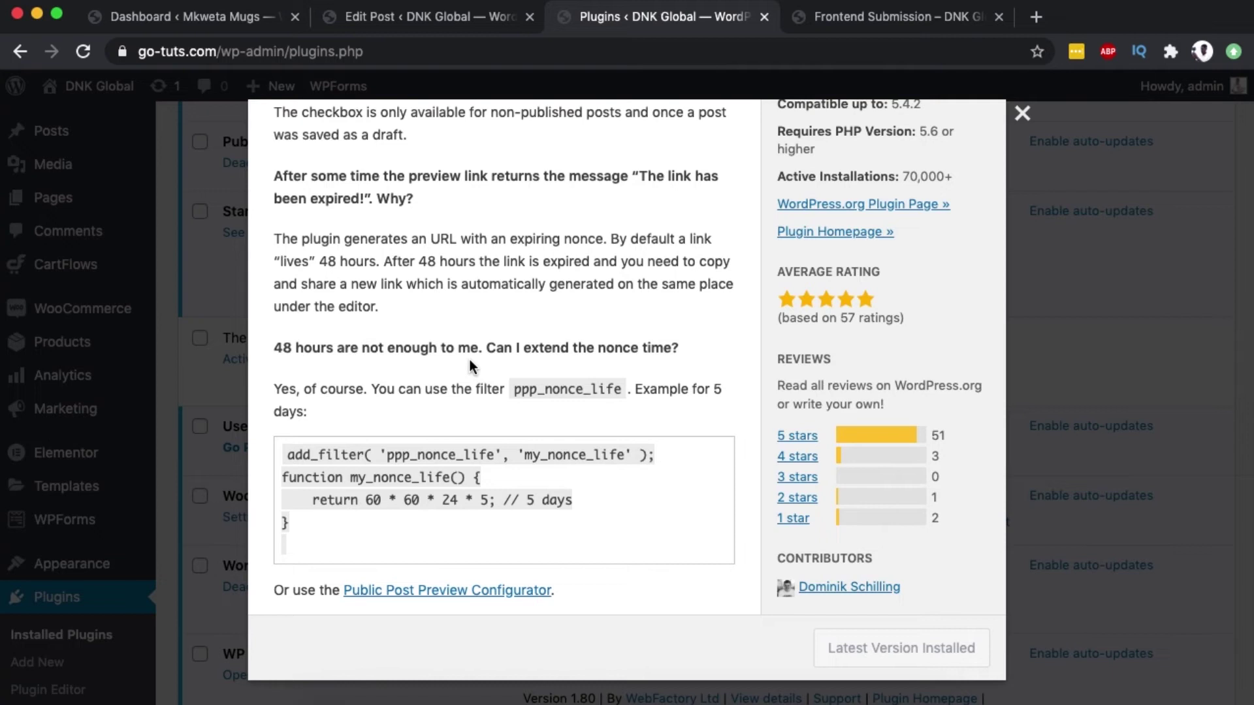
scroll(469, 359, "up", 10)
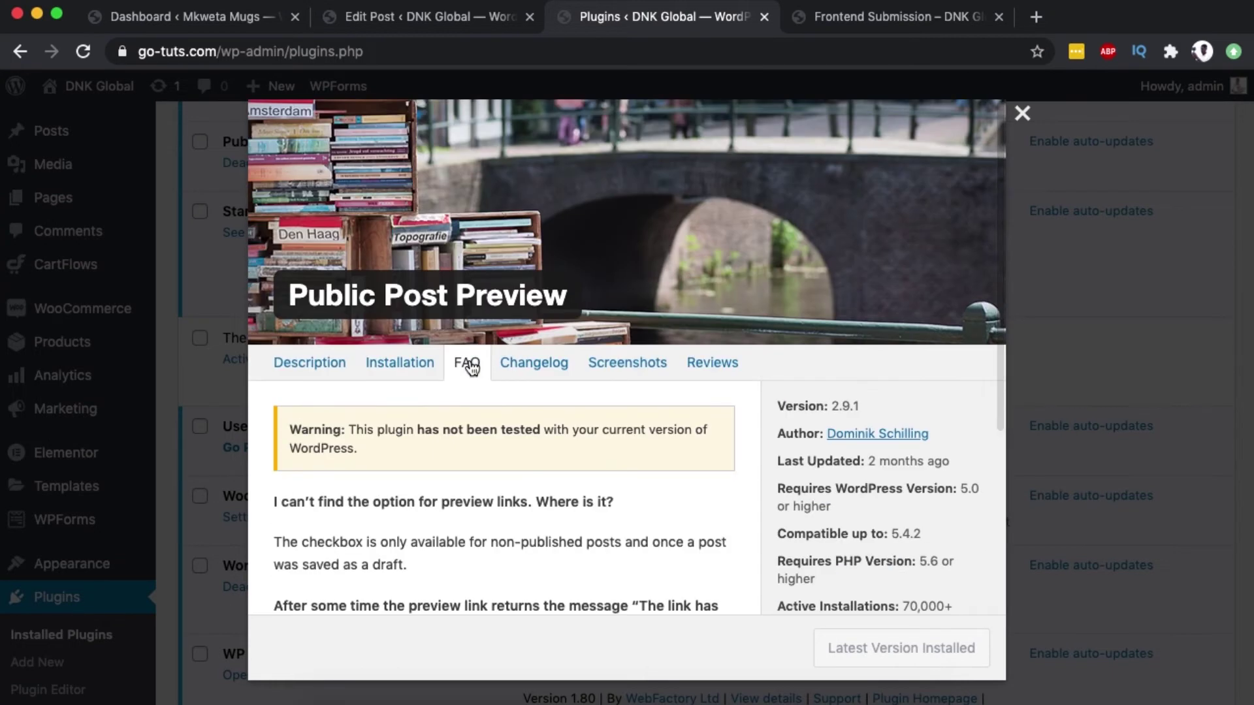
key("ctrl+shift+Tab")
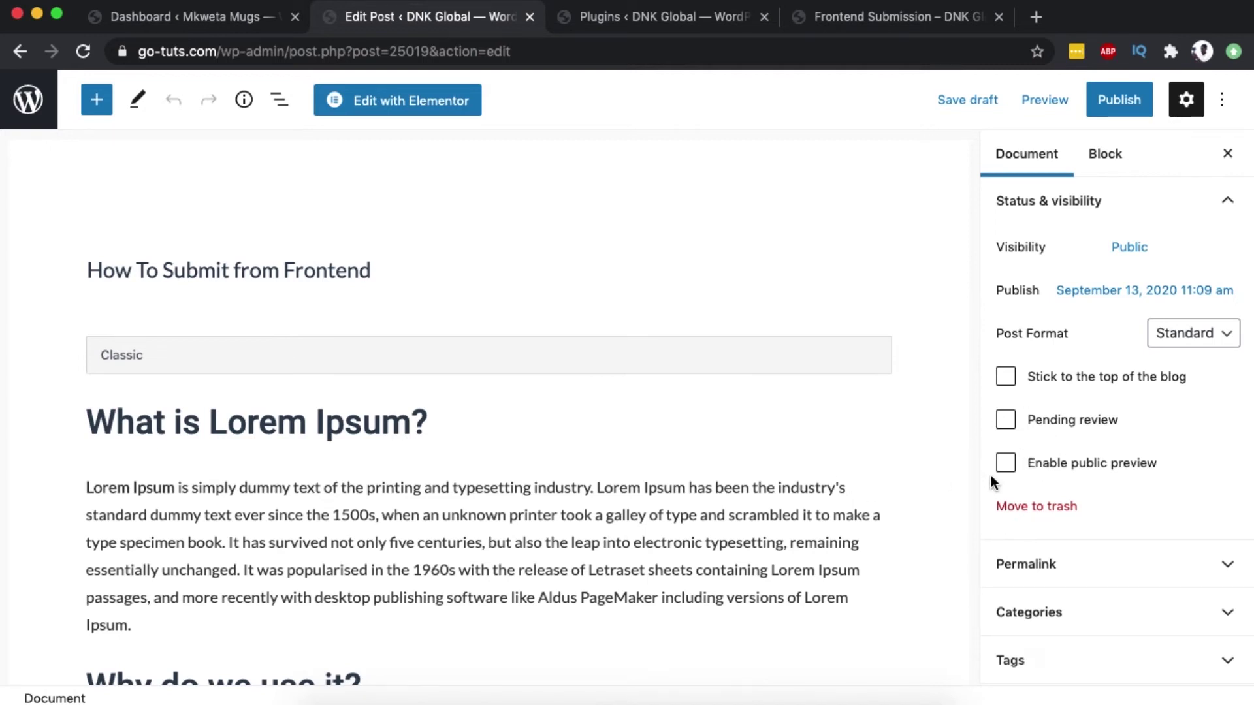
Open the All Posts list from the Posts menu.
left_click(630, 24)
mouse_move(51, 214)
scroll(53, 212, "up", 3)
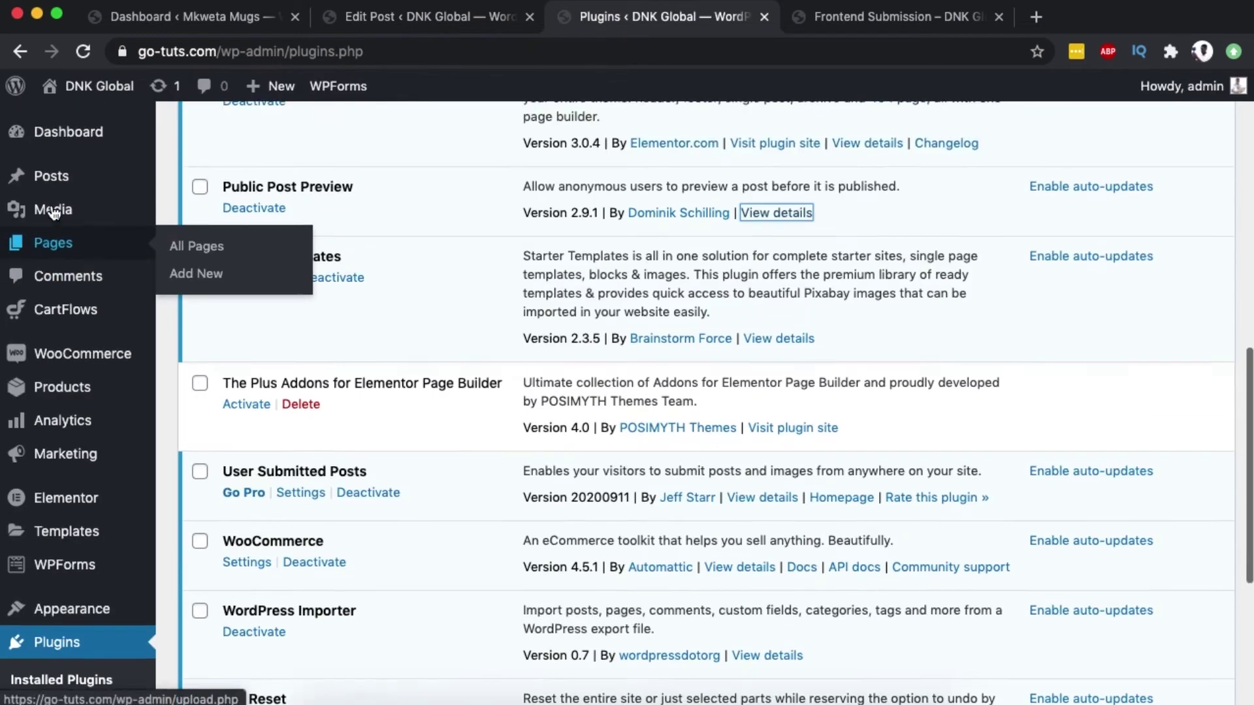
mouse_move(150, 173)
left_click(194, 179)
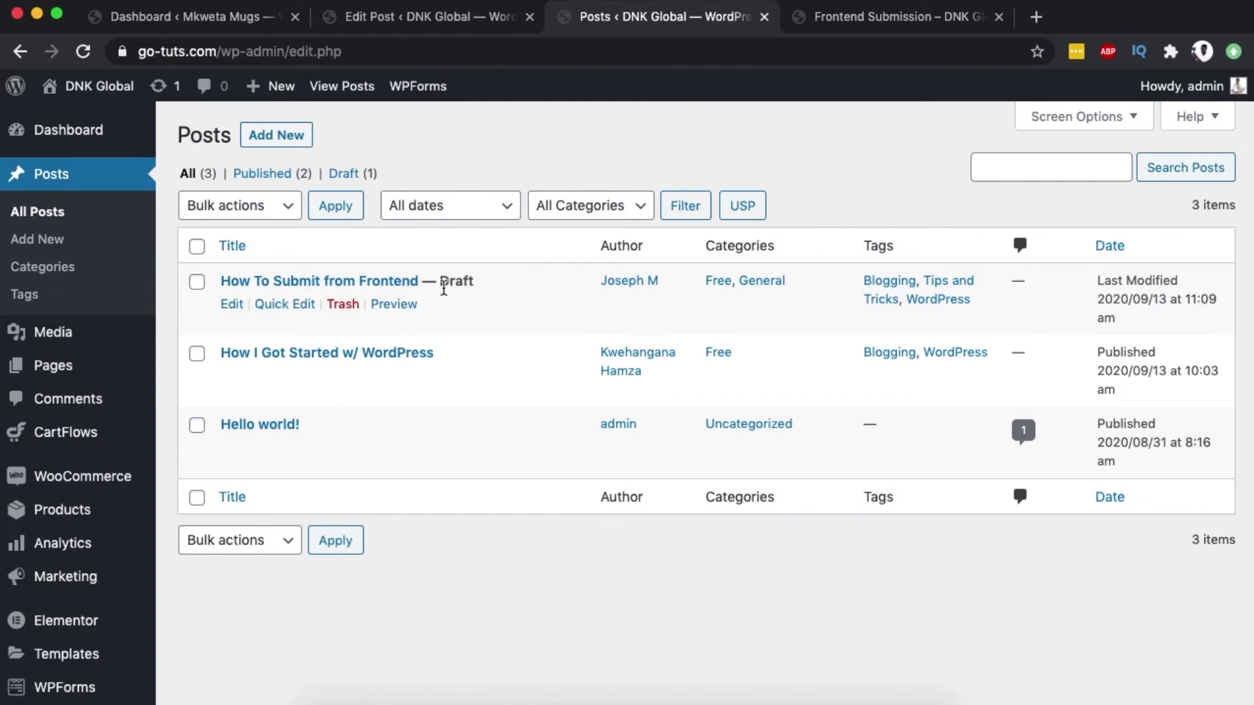
Enable public preview, verify the Public Preview label in Posts, then disable it.
left_click(445, 23)
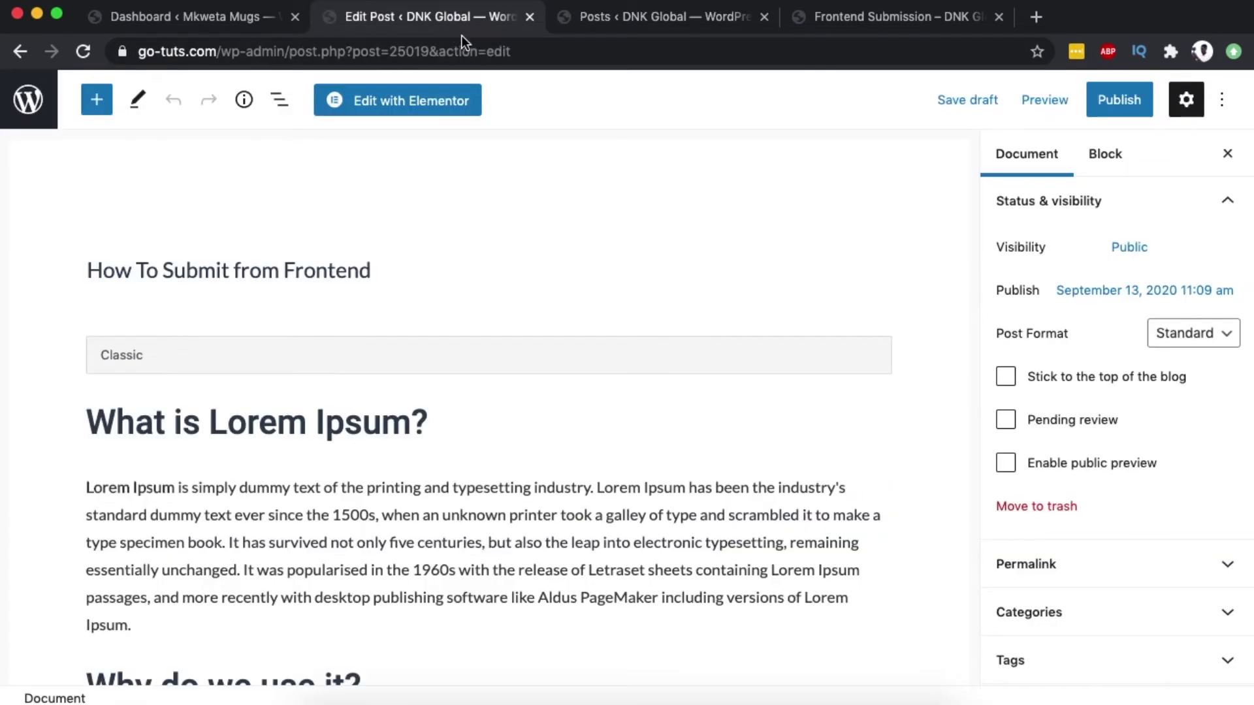
left_click(1005, 463)
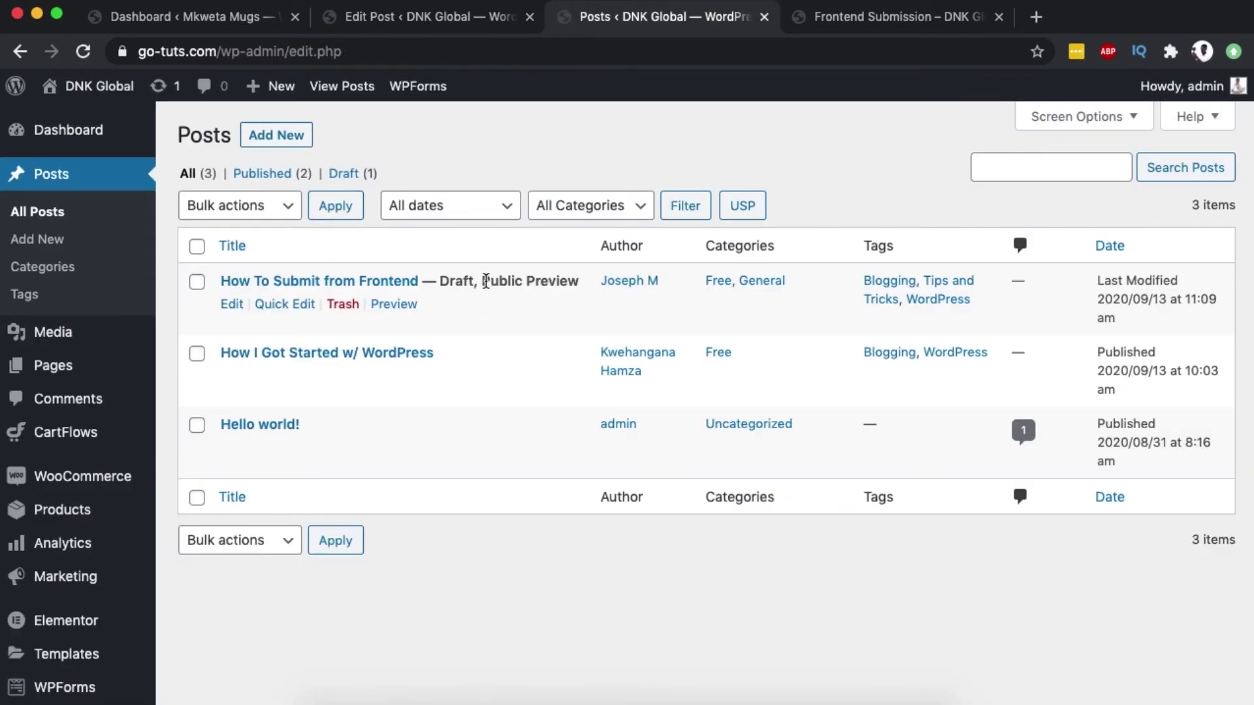
left_click_drag(484, 282, 549, 282)
left_click(418, 17)
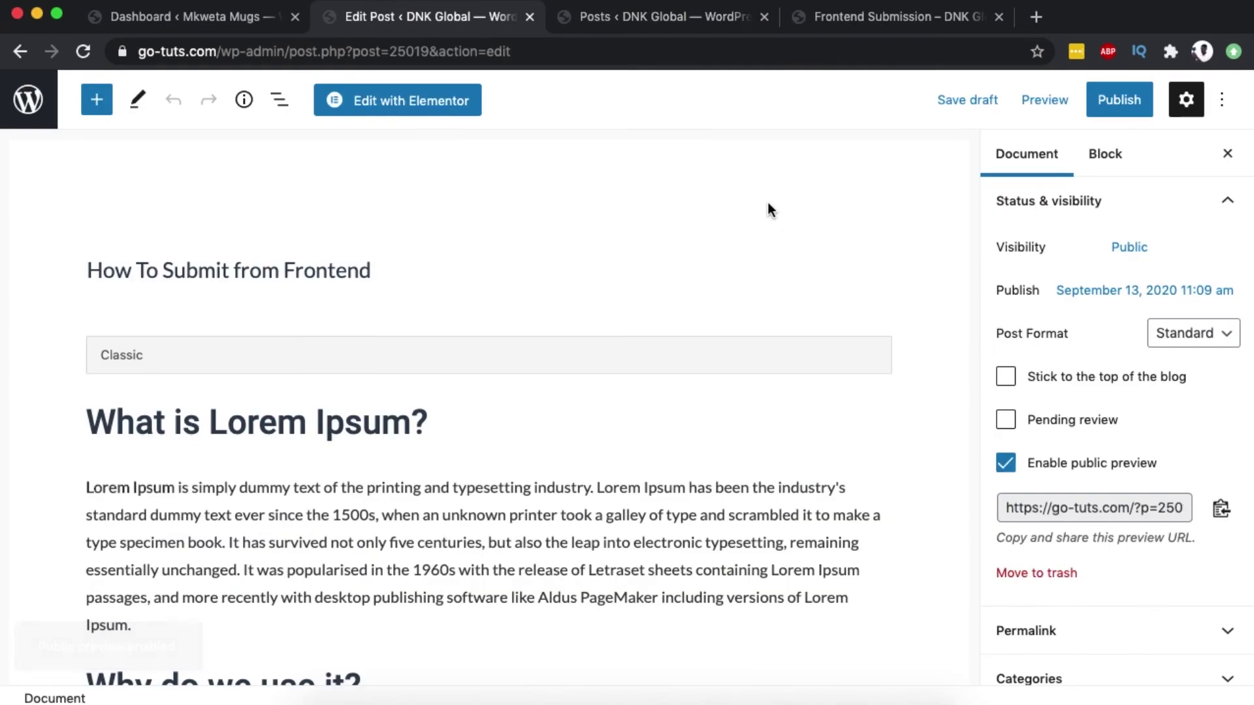
left_click(1006, 463)
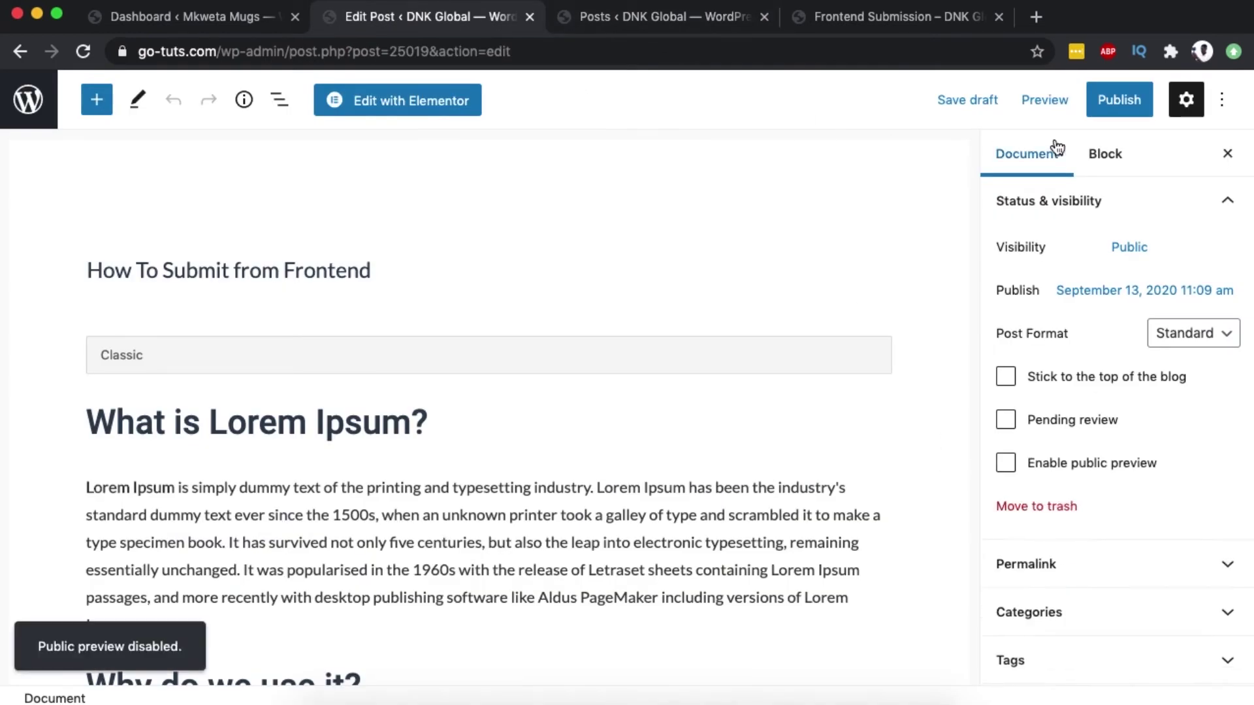
Publish the How To Submit from Frontend post, confirming in the pre-publish panel.
left_click(1106, 104)
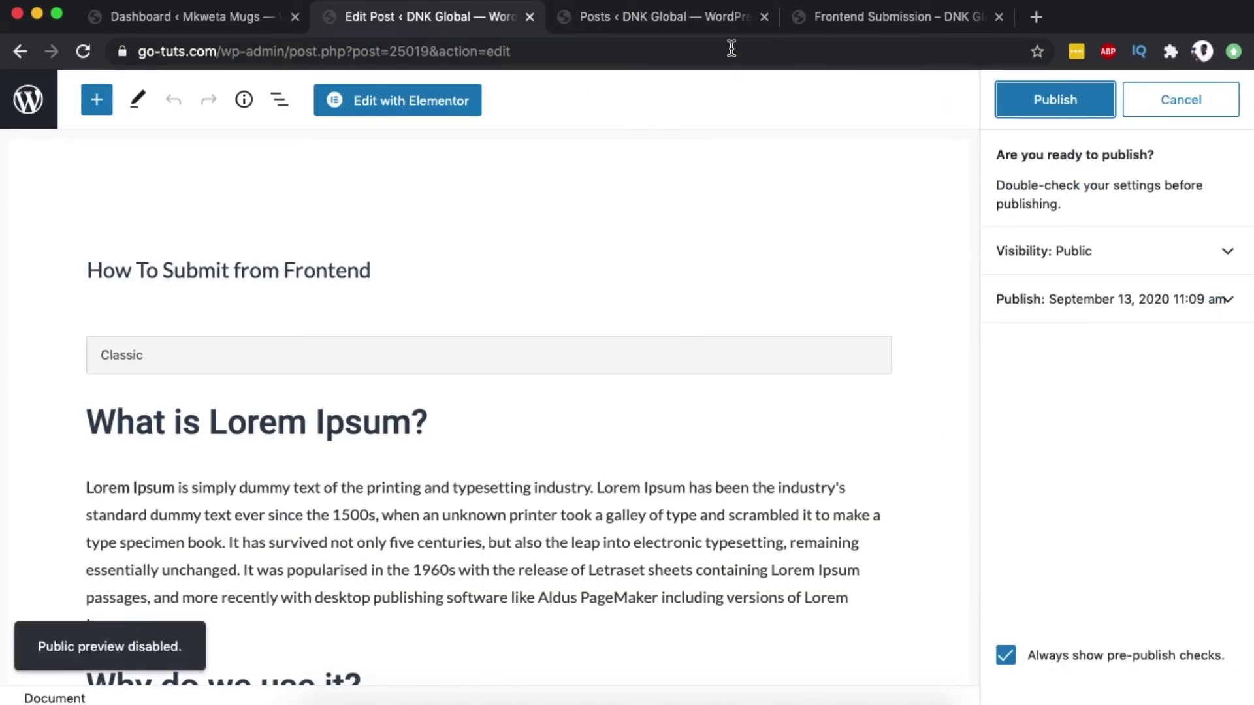
left_click(1022, 103)
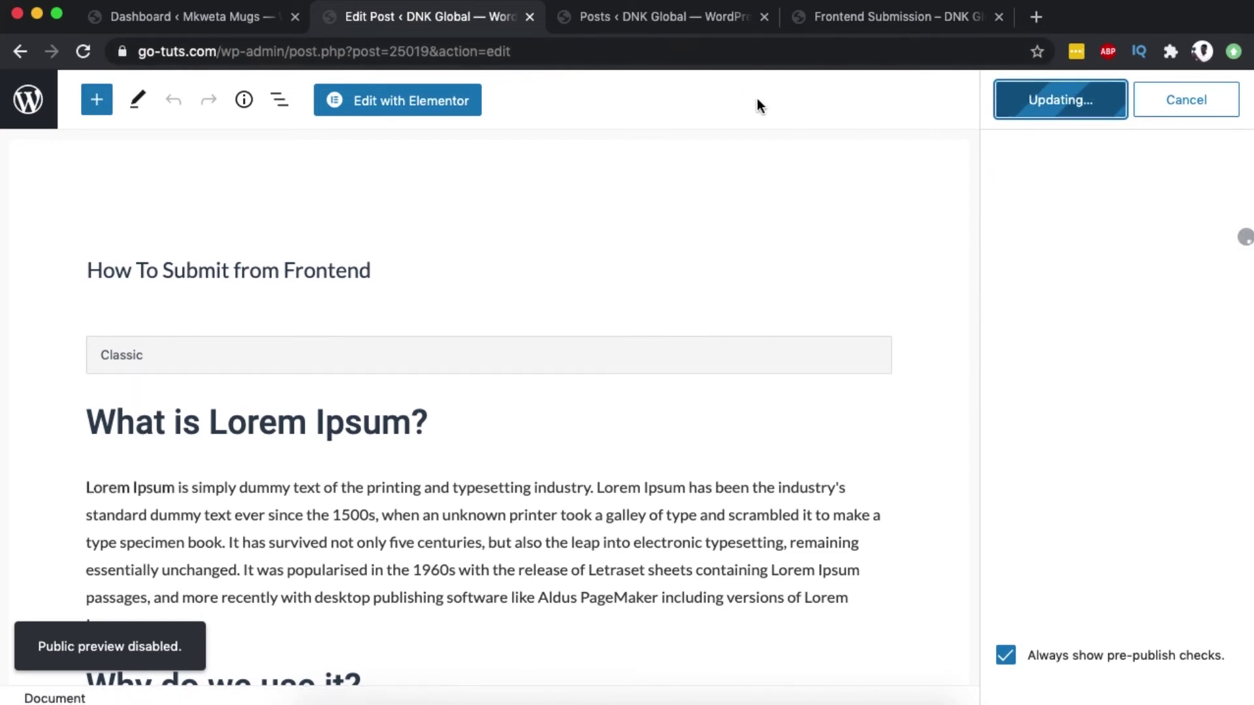
left_click(646, 20)
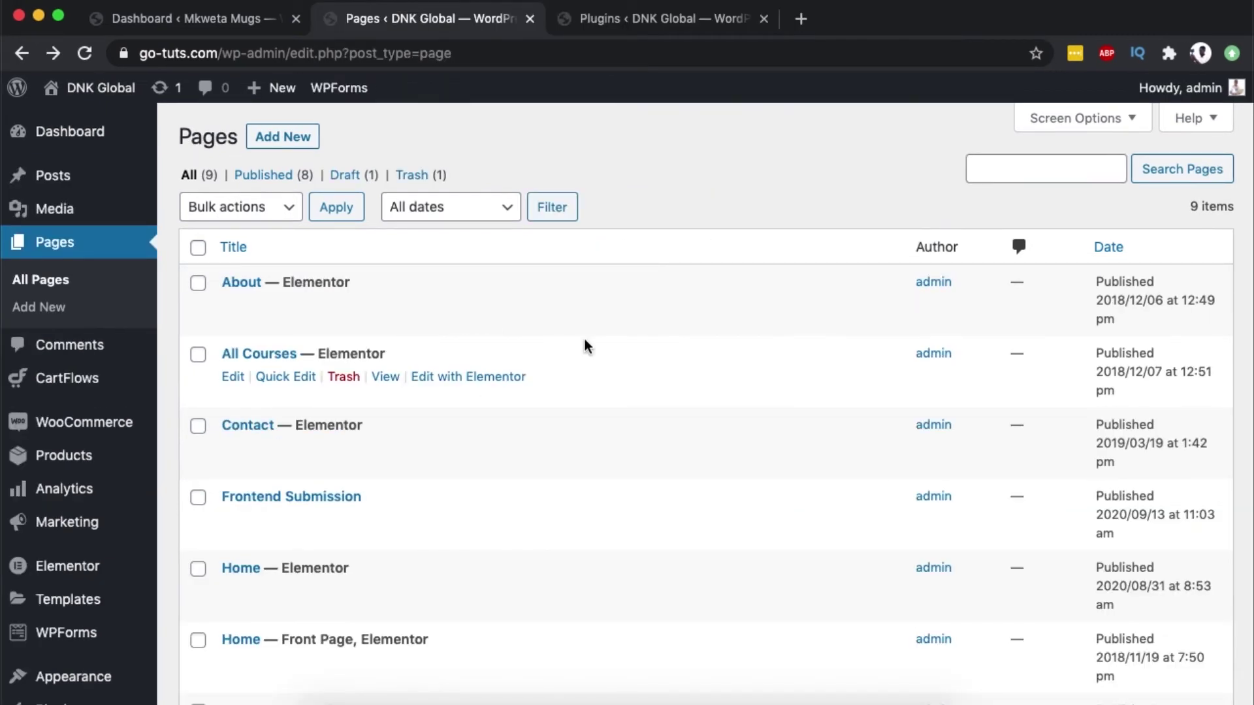
Edit the Privacy Policy draft, enable its public preview and select the preview URL.
scroll(585, 344, "down", 4)
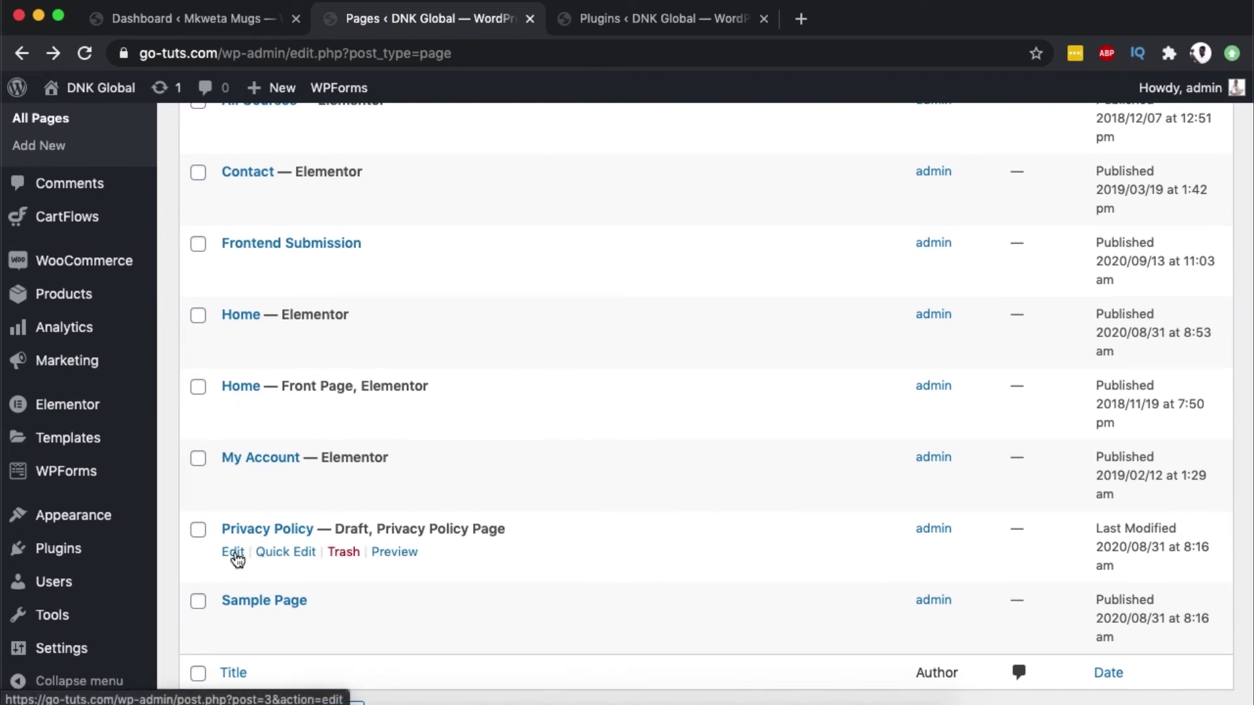
left_click(233, 552)
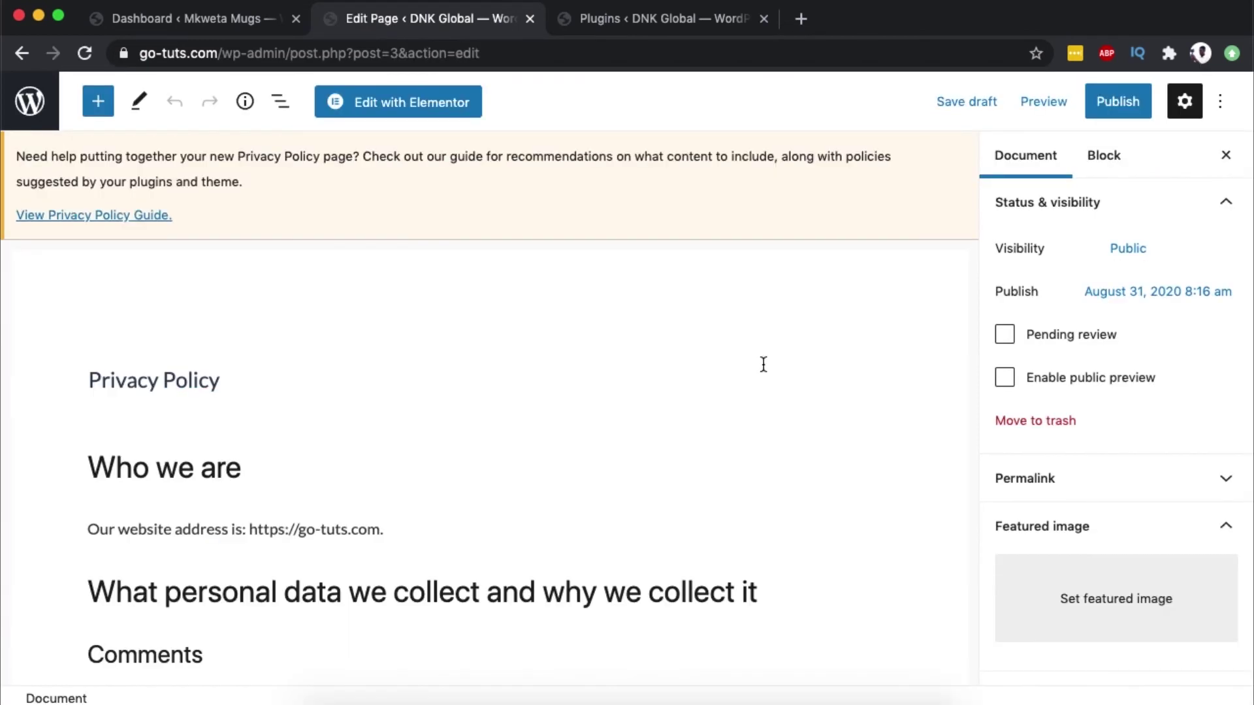
left_click(1014, 385)
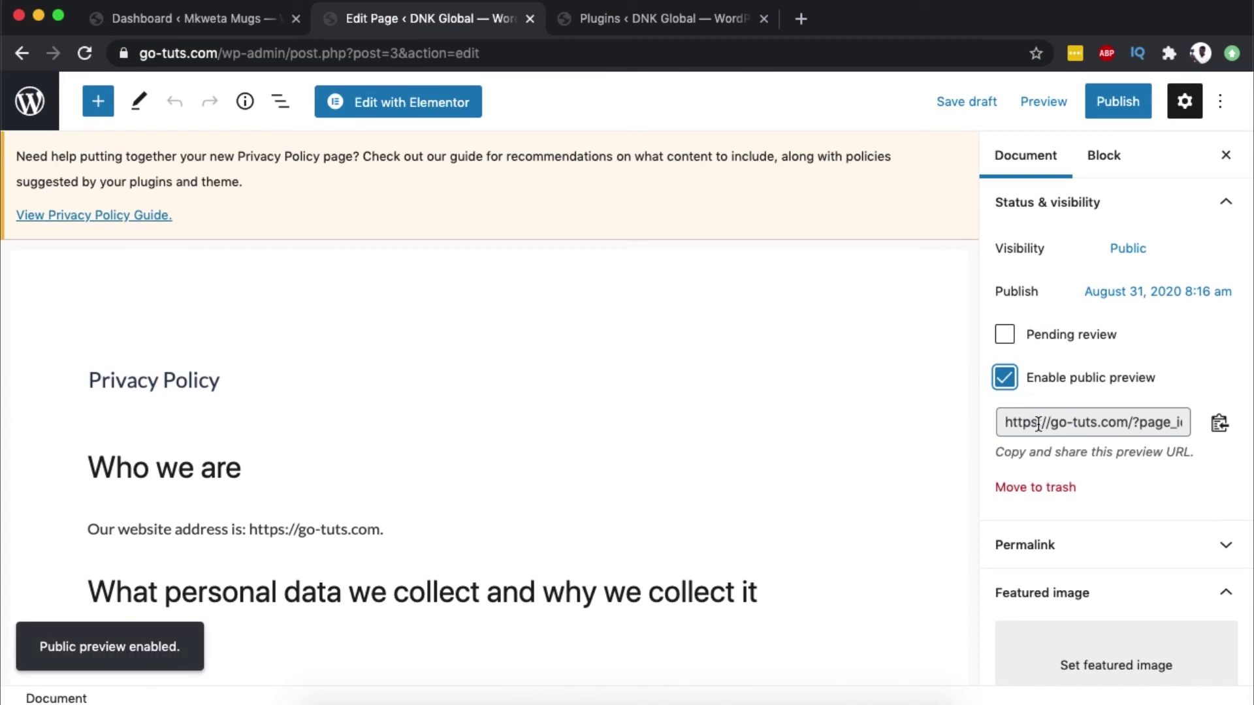
left_click(1039, 425)
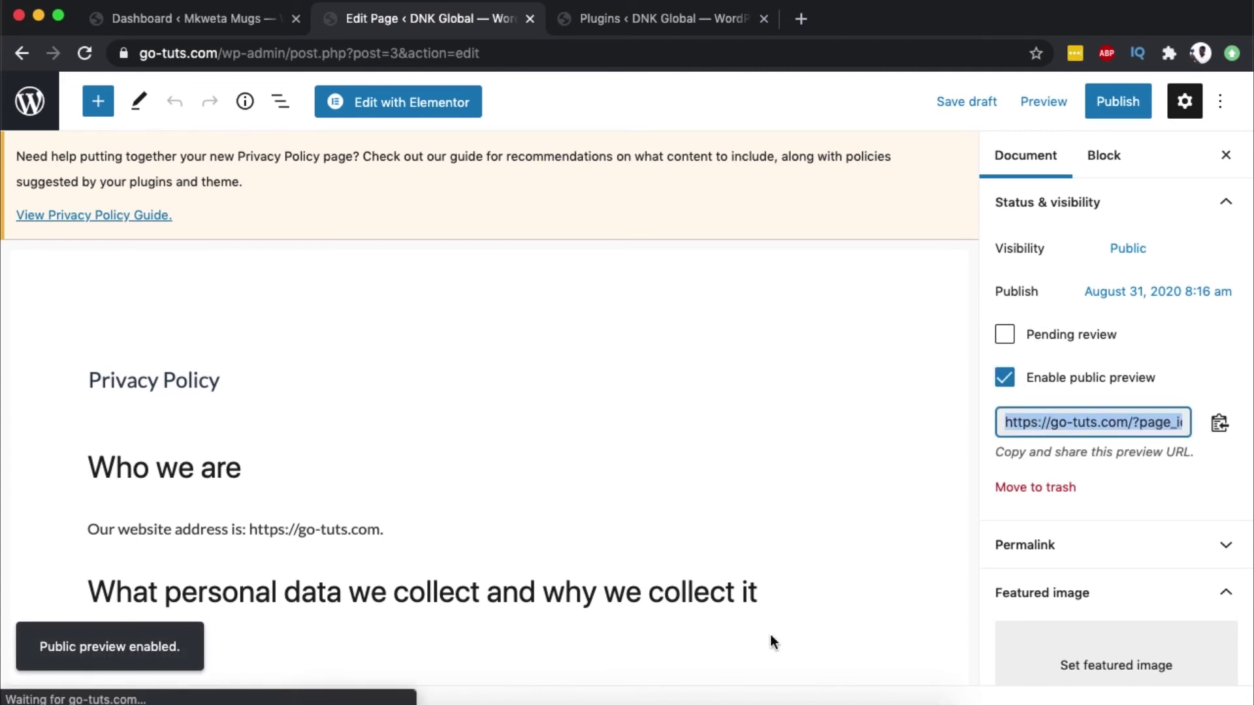
Load the Privacy Policy preview link in a new Safari tab and scroll the page.
left_click(397, 700)
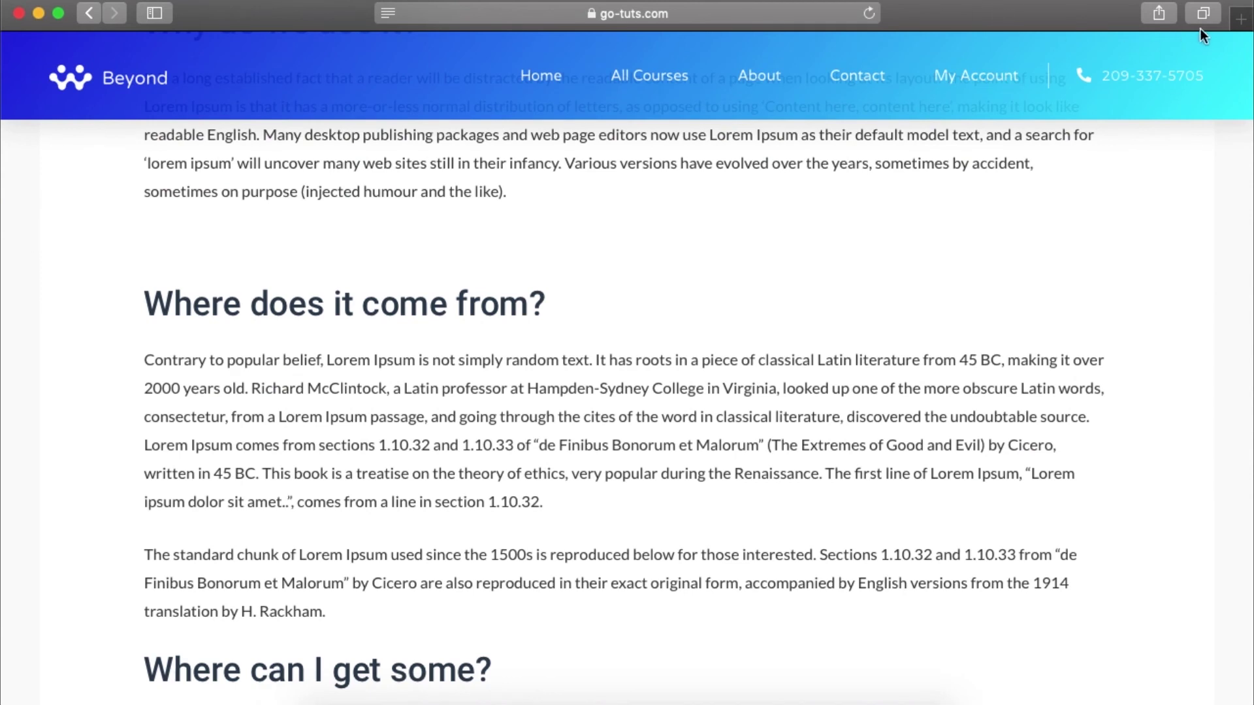
left_click(1240, 19)
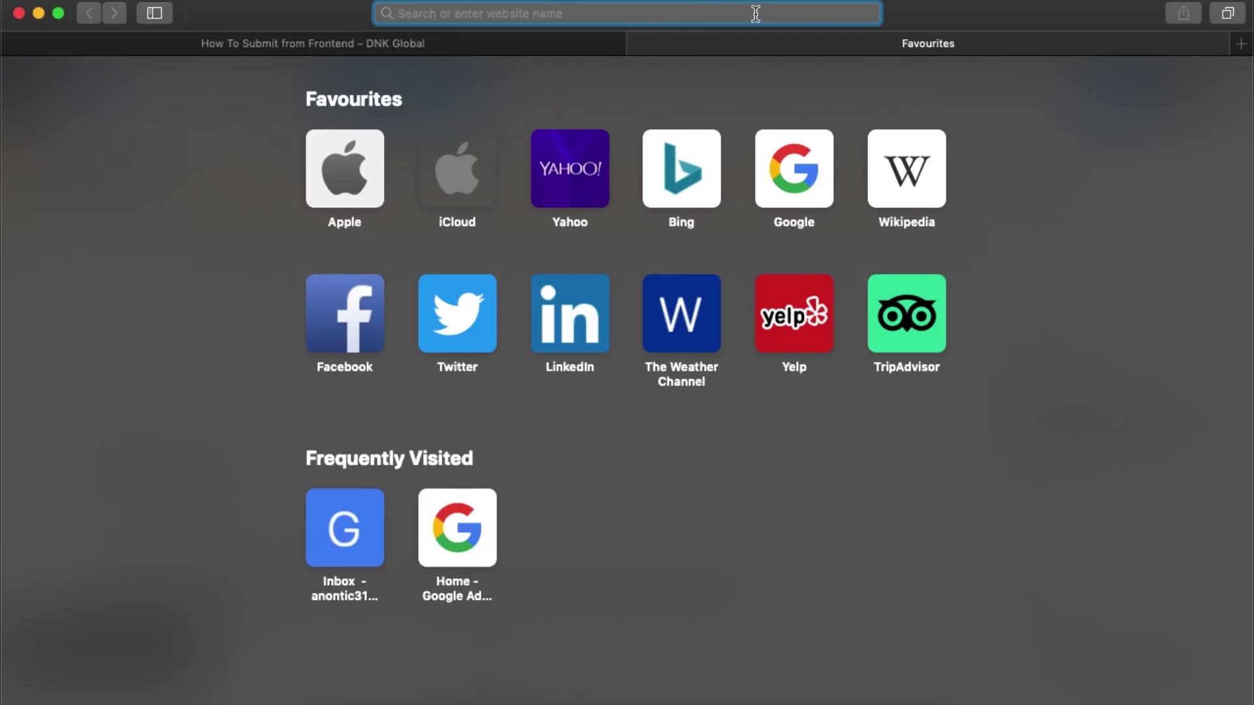
key("super+v")
key("Return")
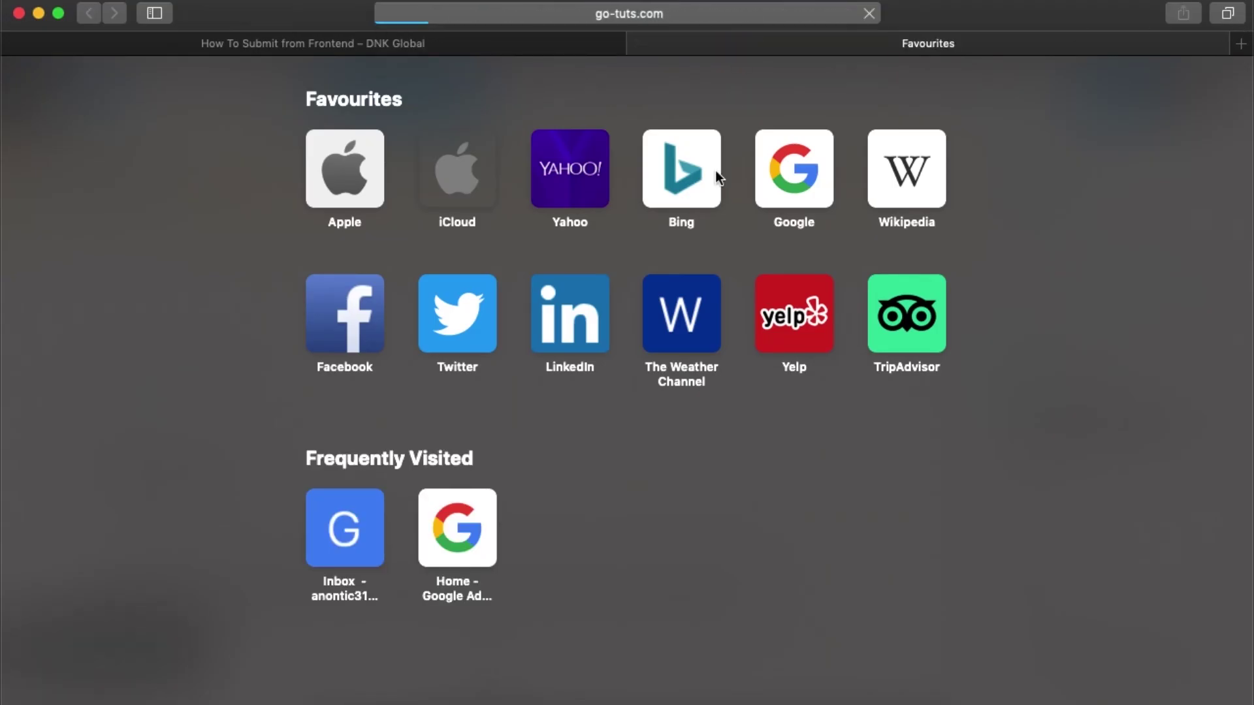
scroll(697, 323, "down", 6)
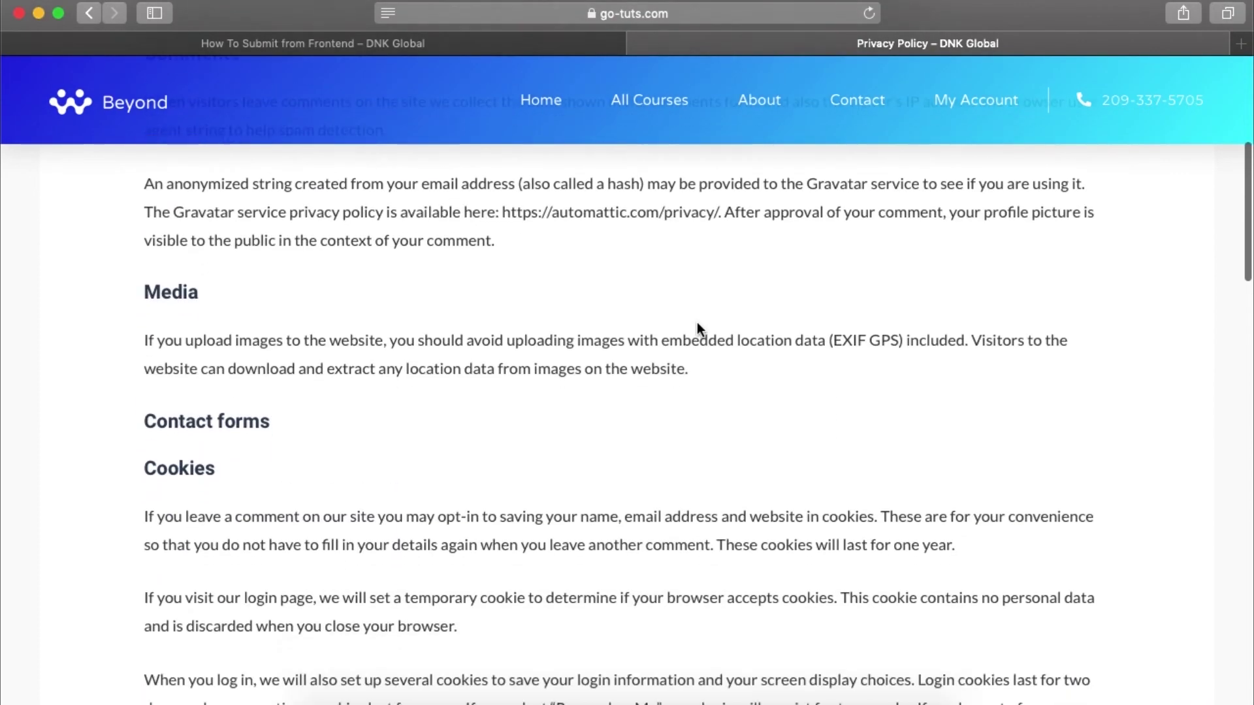
scroll(696, 323, "down", 15)
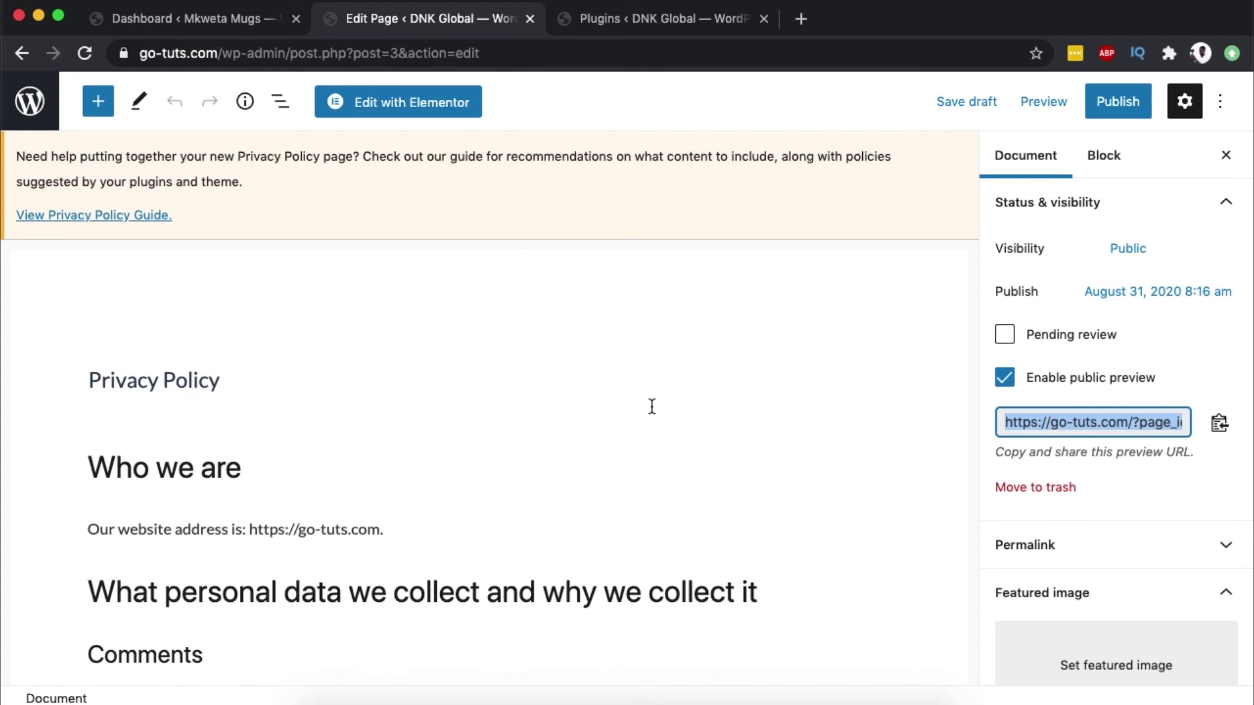
Untick 'Enable public preview' for the Privacy Policy page and save it as a draft.
left_click(1006, 382)
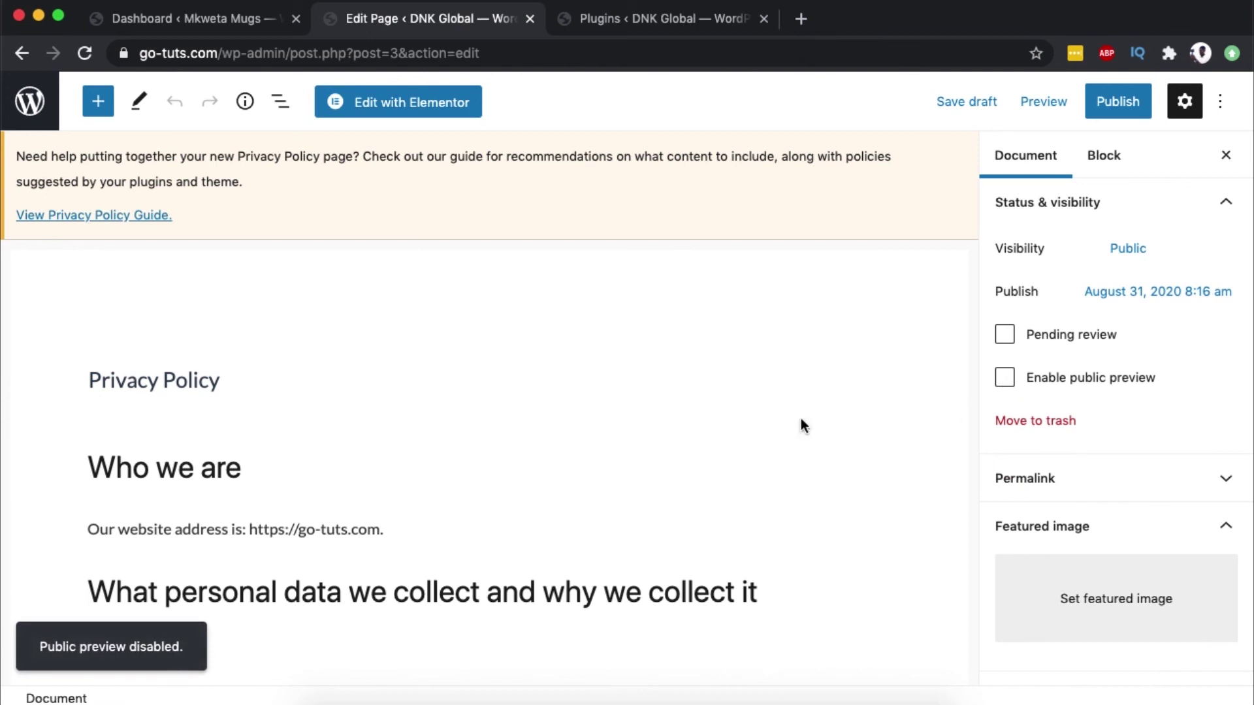
left_click(969, 111)
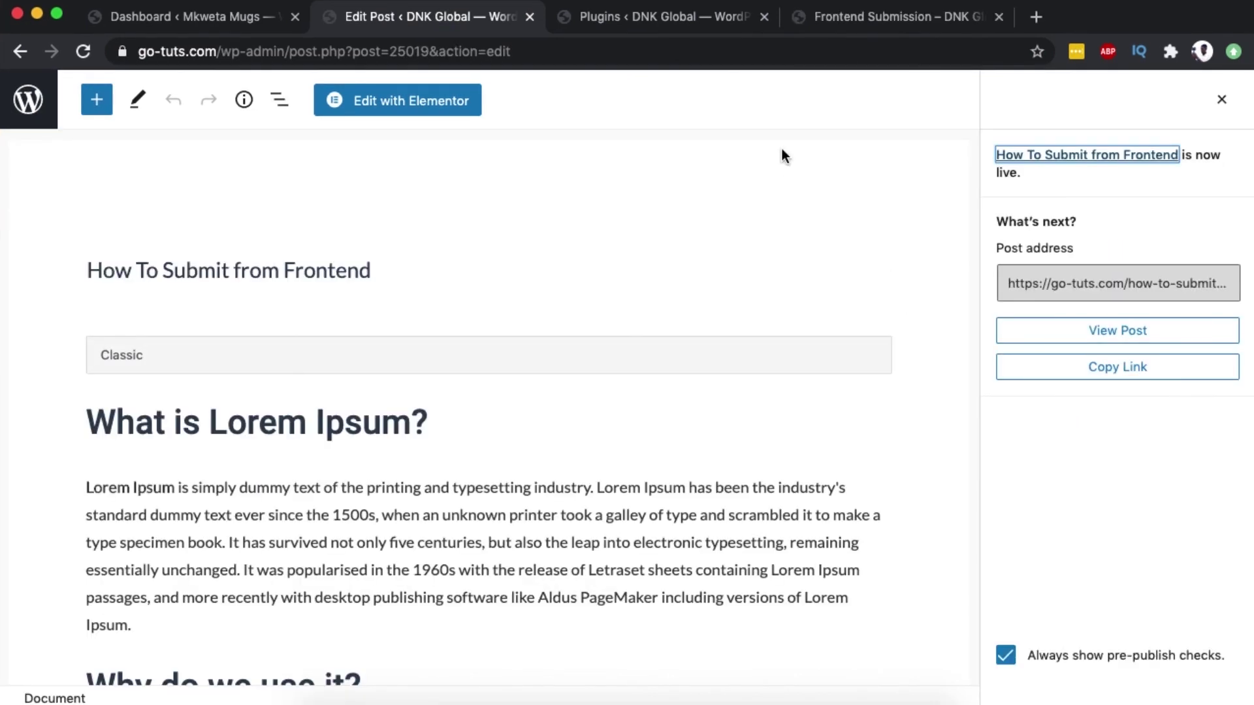
Review the submission form on the Frontend Submission page, then bring up the installed Plugins list.
left_click(865, 14)
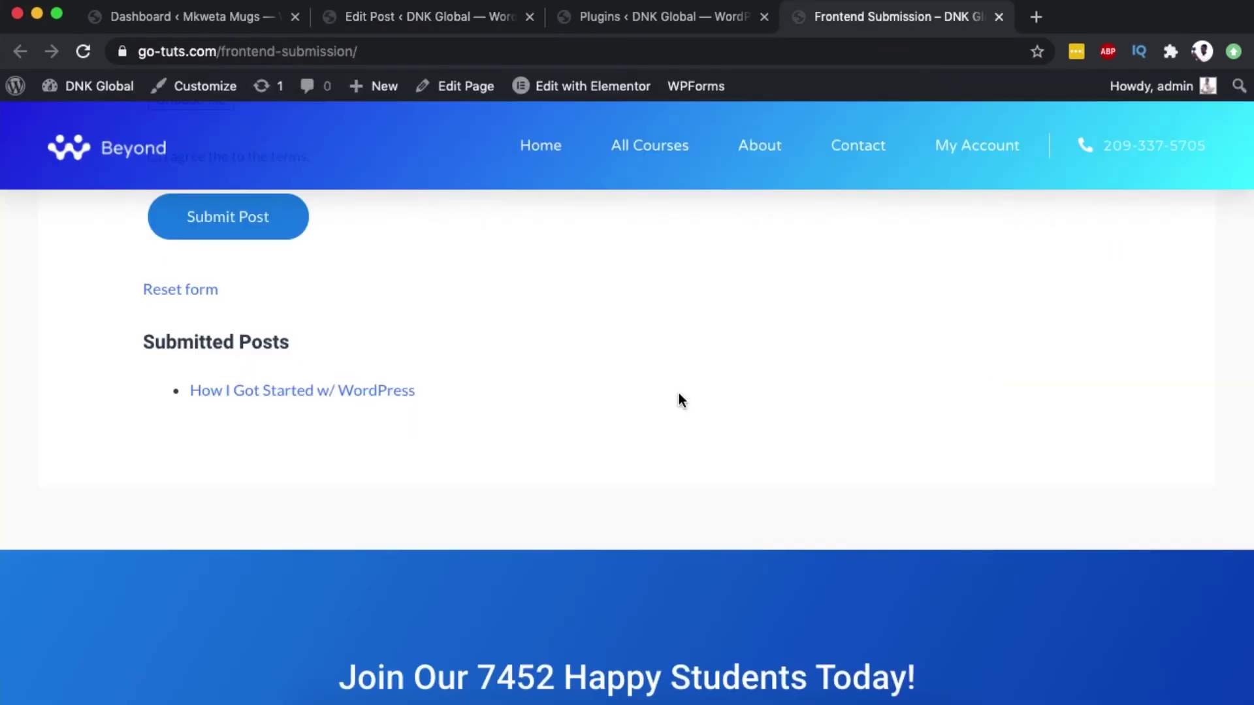
scroll(679, 393, "up", 7)
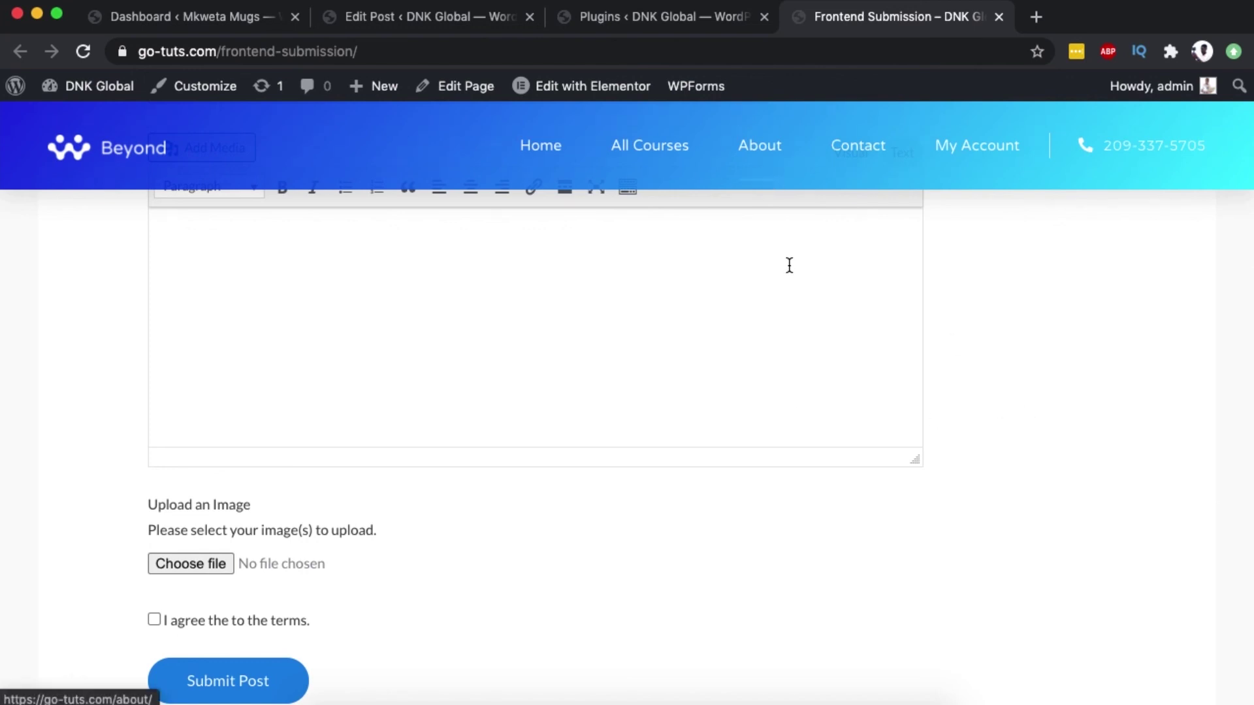
scroll(794, 267, "up", 5)
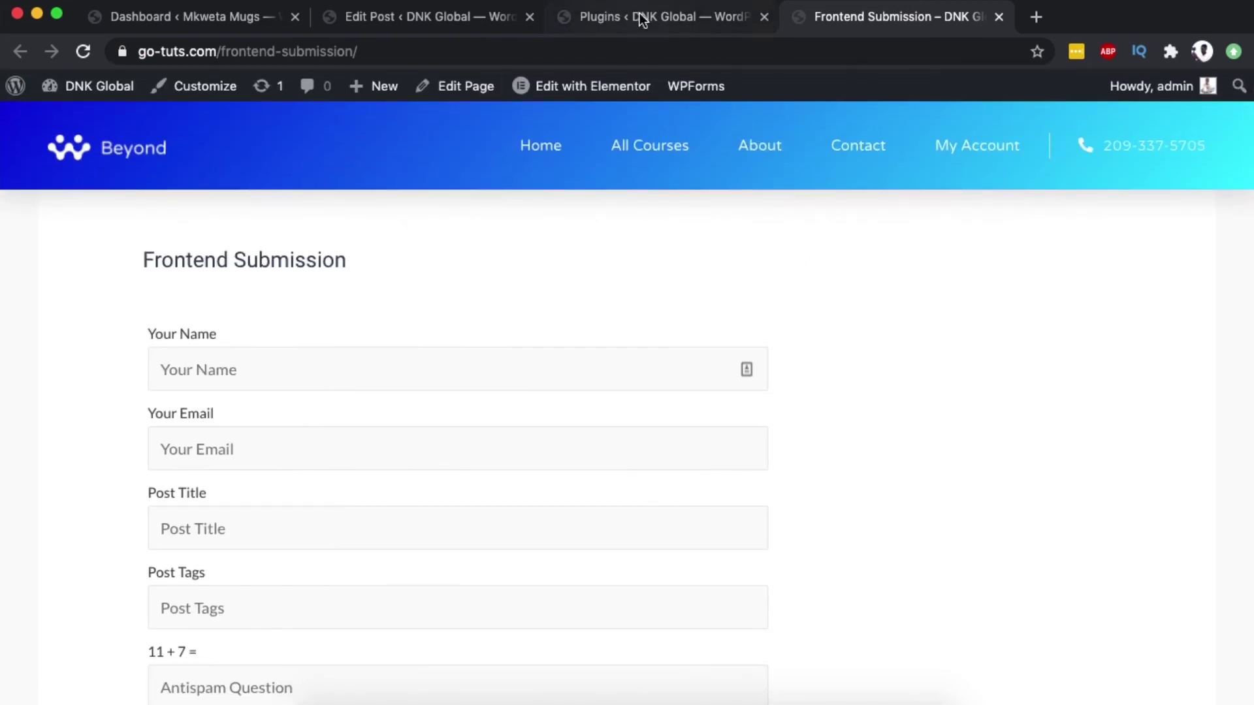
left_click(642, 18)
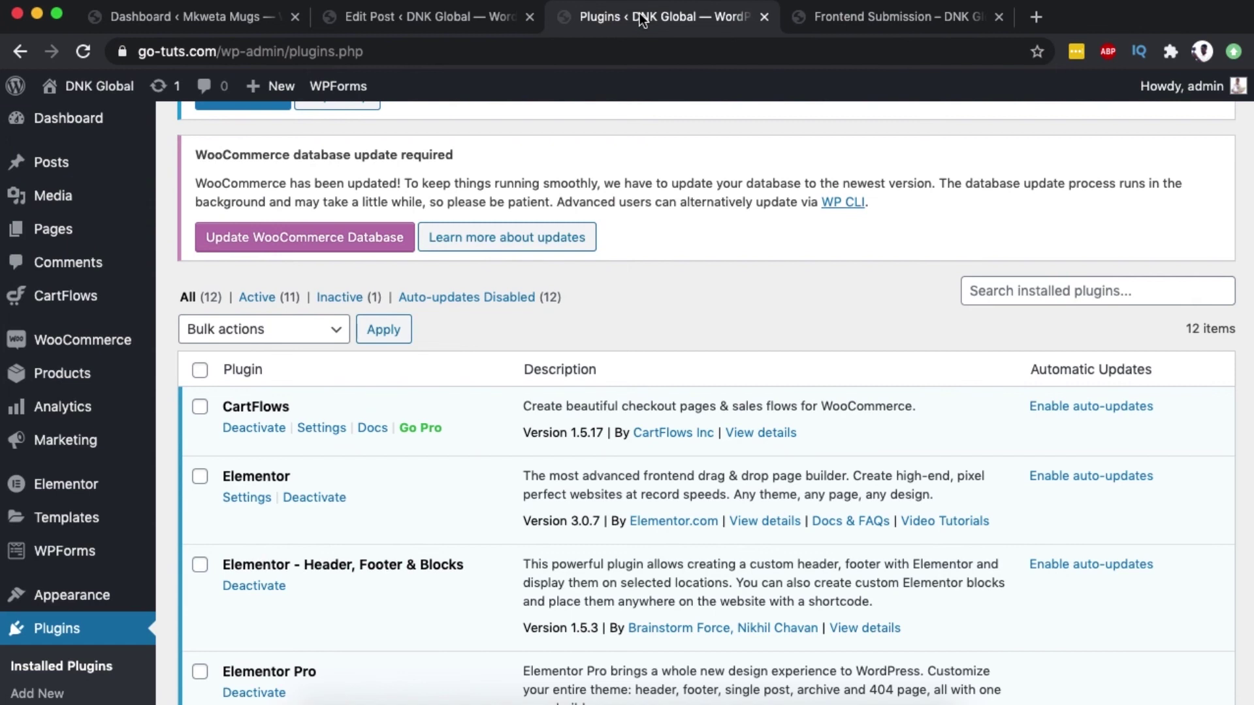